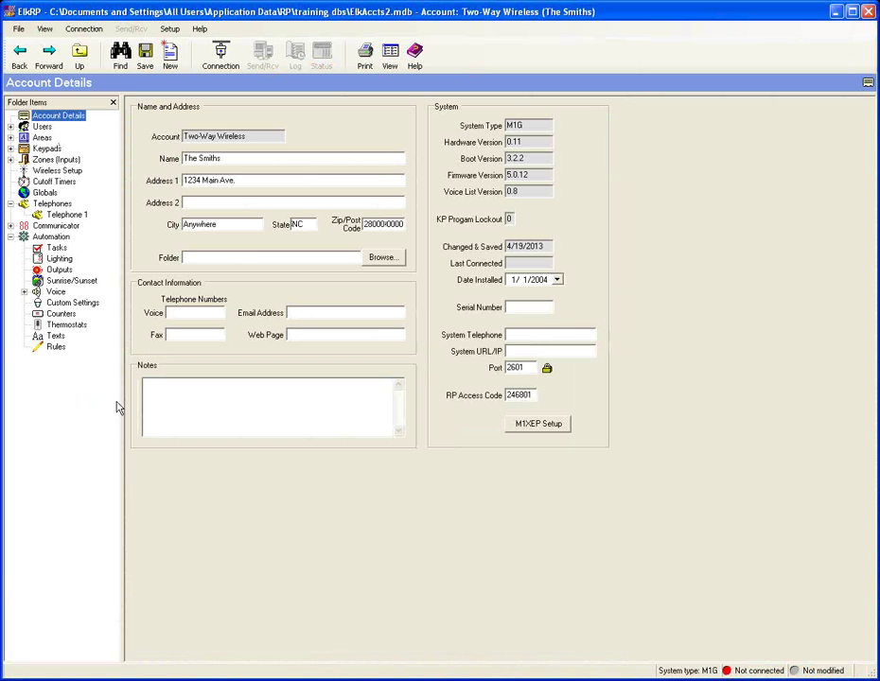
Step: Add a New Wireless Zones group under Zones (Inputs), keeping Zones 17-32 (Group 2)
click(52, 160)
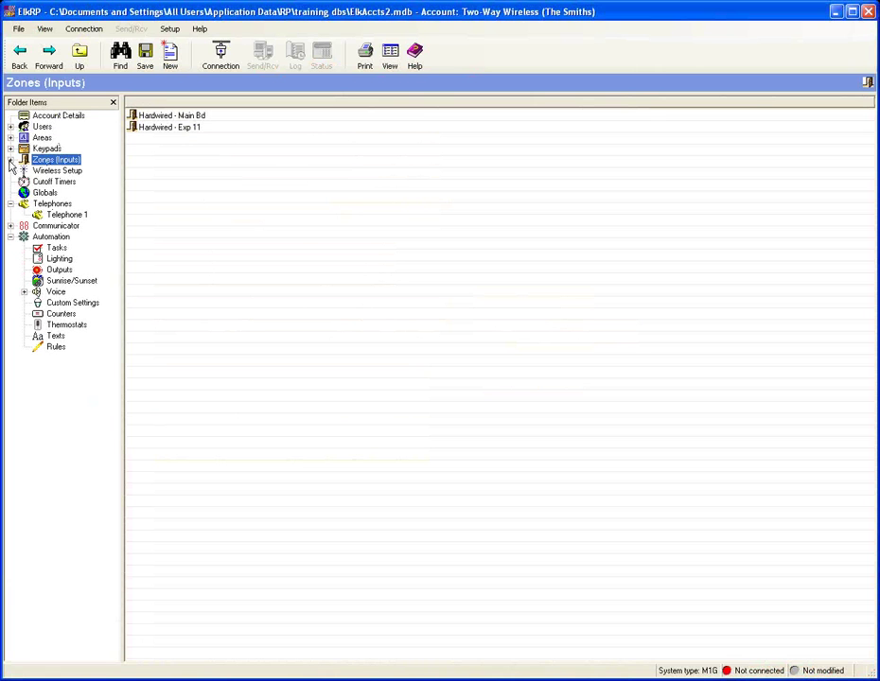
click(11, 160)
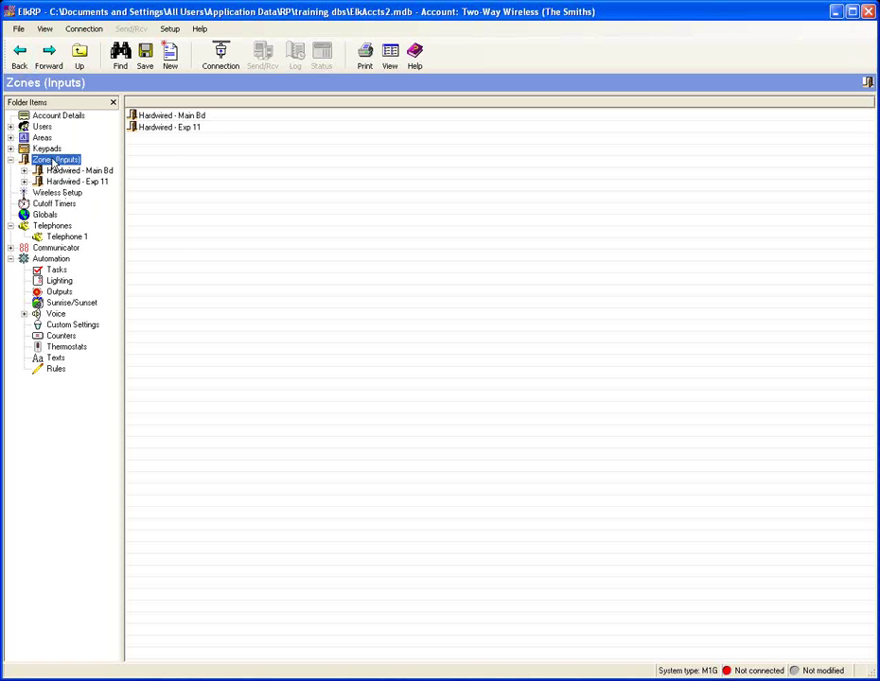
right_click(54, 165)
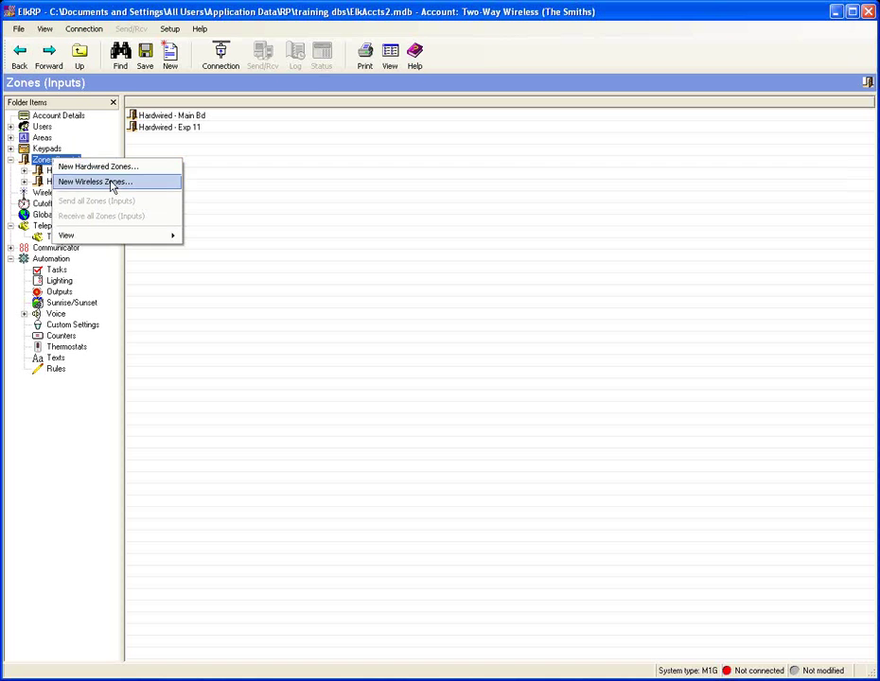
click(105, 187)
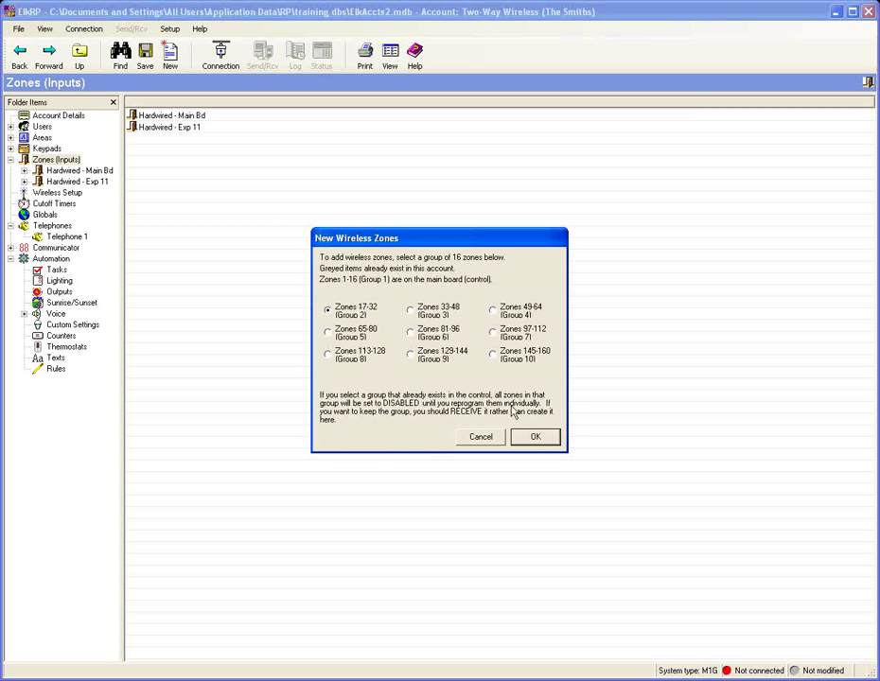
click(532, 439)
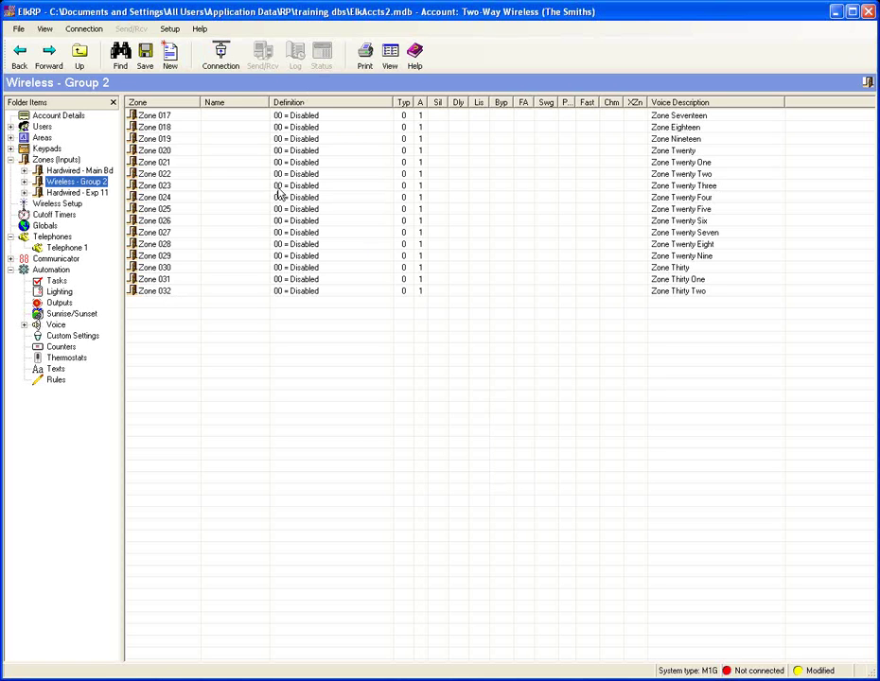
Step: Open Zone 017 and name it 'Patio Door'
double_click(147, 119)
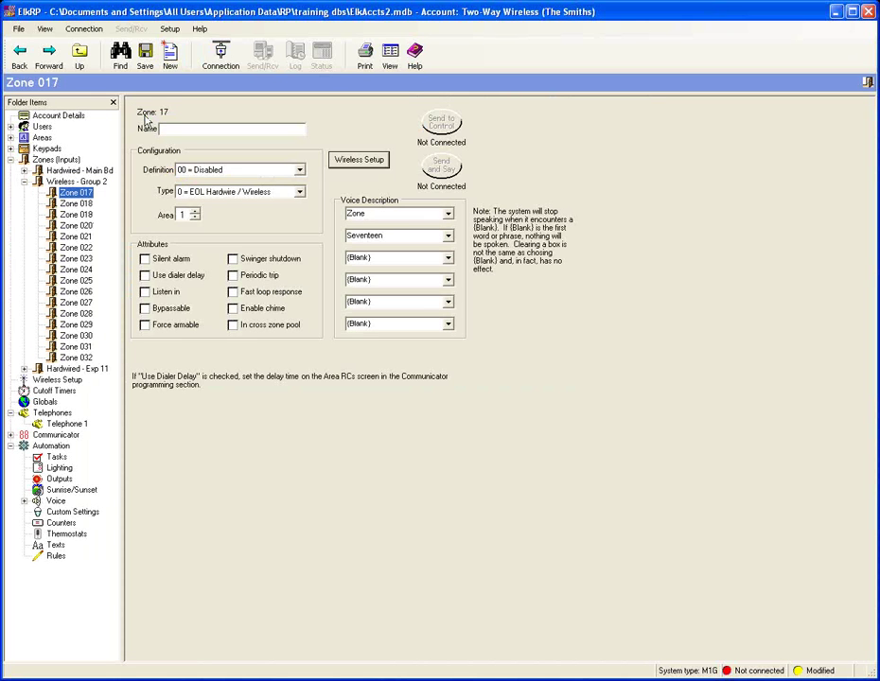
click(186, 127)
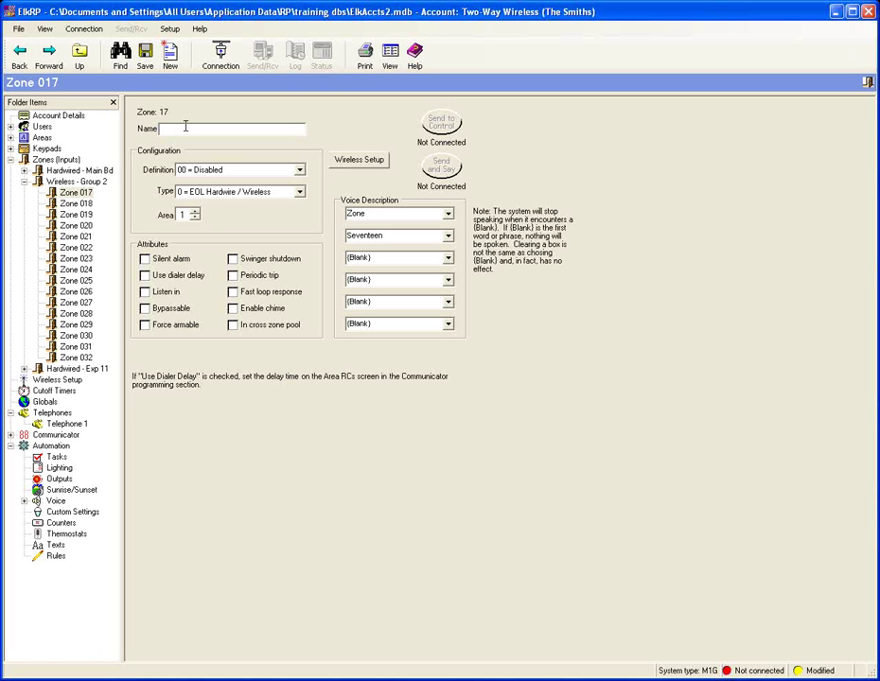
text(P)
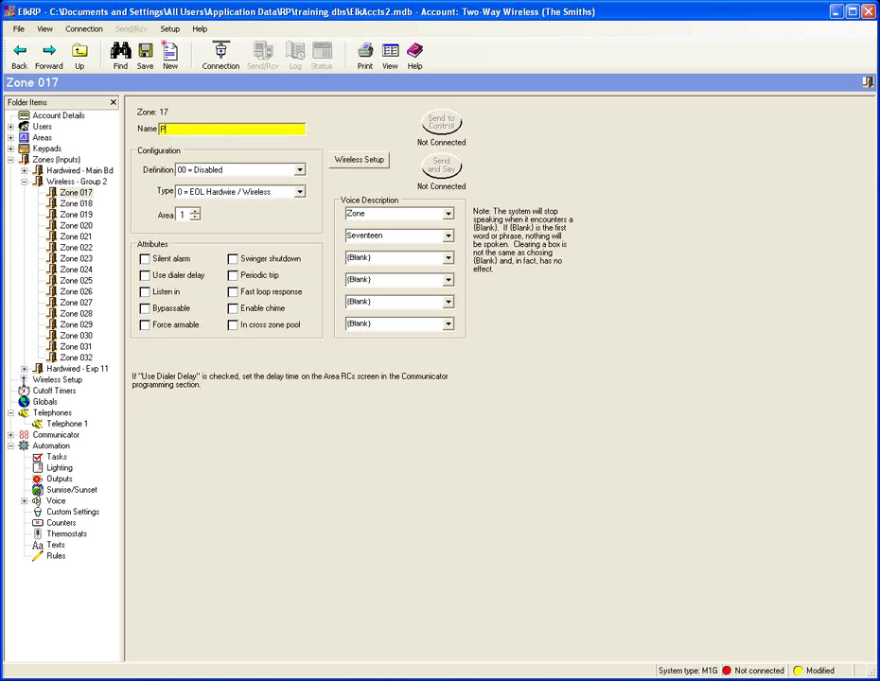
text(atio Door)
Step: Define Zone 017 as 01 = Burglar Entry/Exit 1 with Bypassable and Enable chime ticked
click(299, 171)
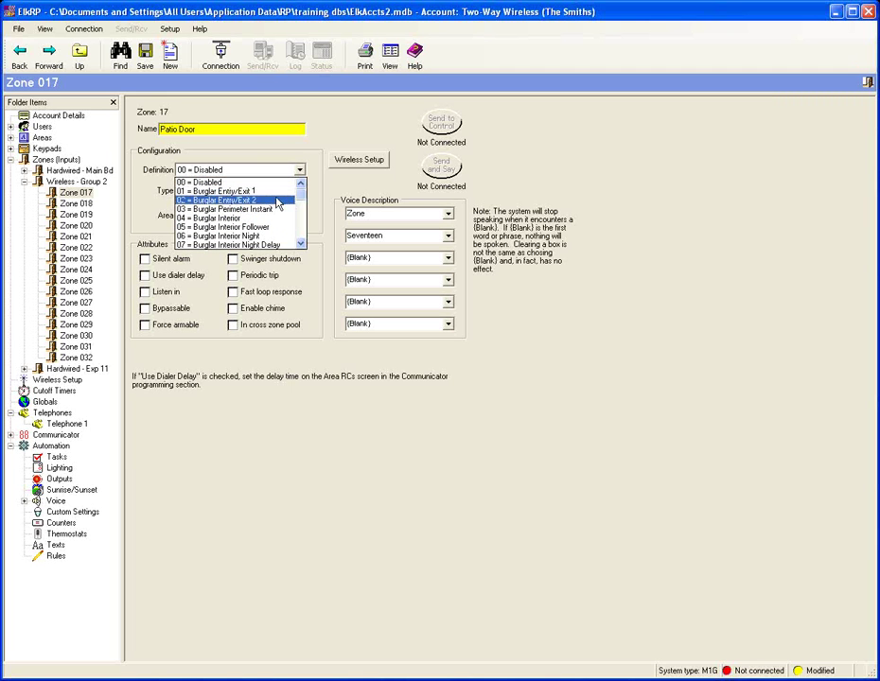
click(279, 193)
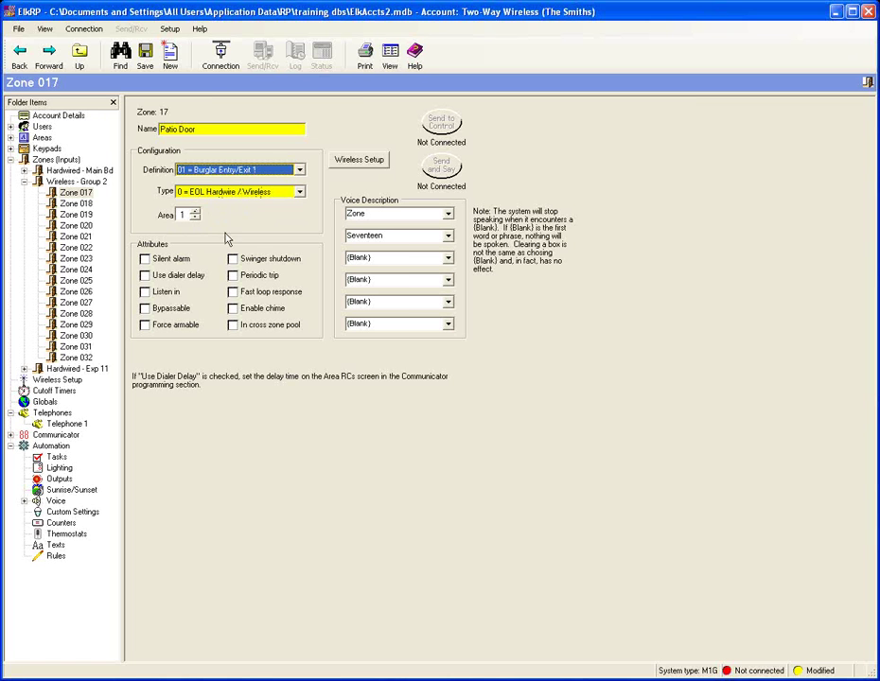
click(149, 311)
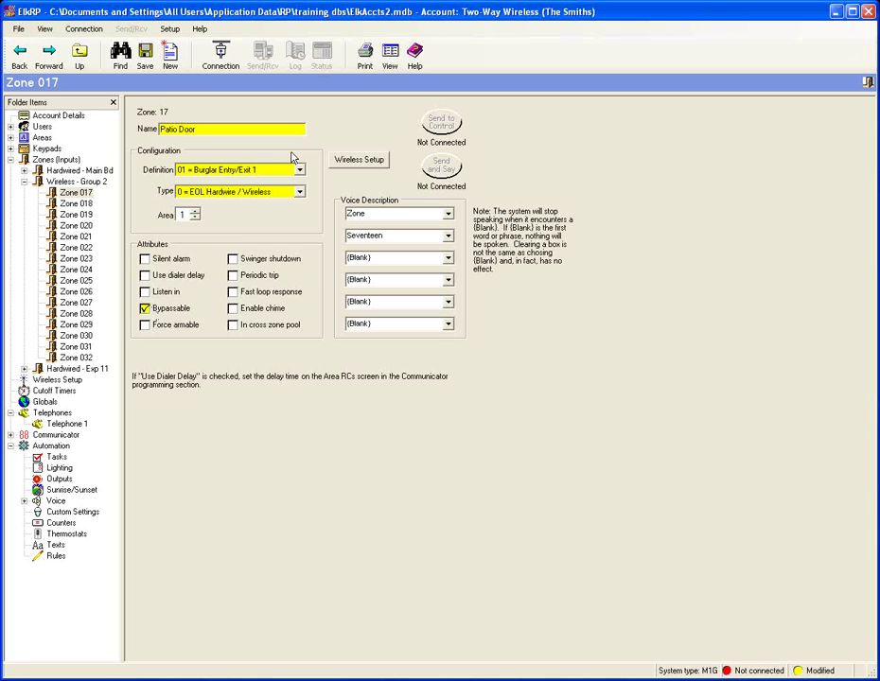
click(234, 311)
click(365, 161)
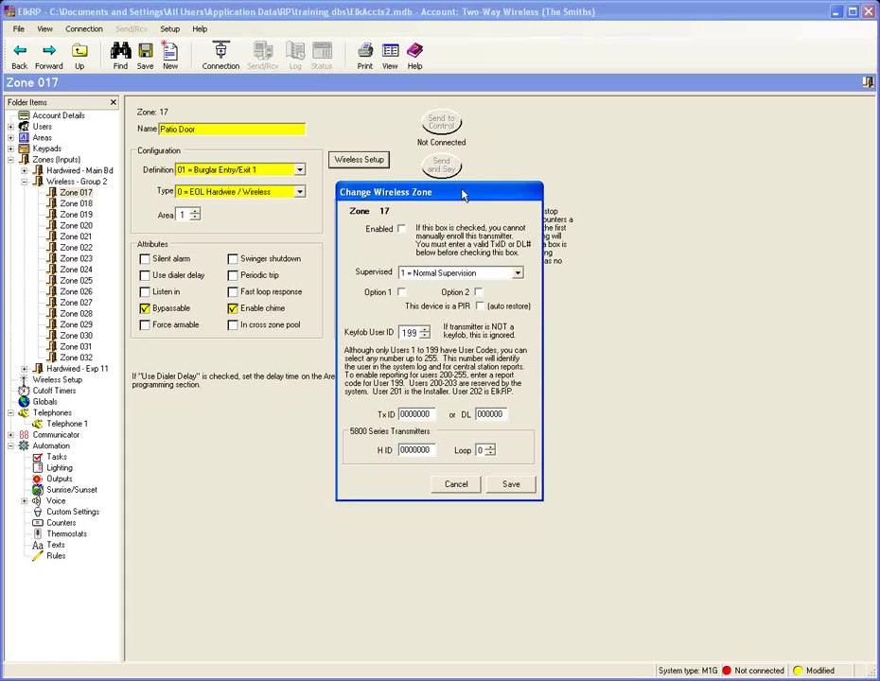
Step: Enroll Zone 017's transmitter with Normal Supervision, Tx ID A00281, loop 2 and Option 2, and save
drag(463, 190, 445, 171)
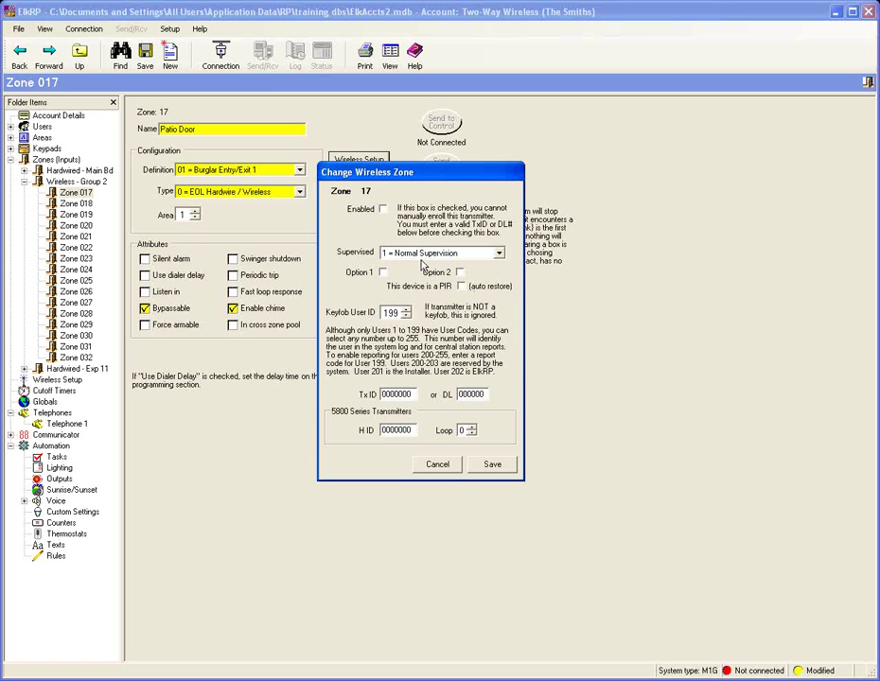
click(499, 253)
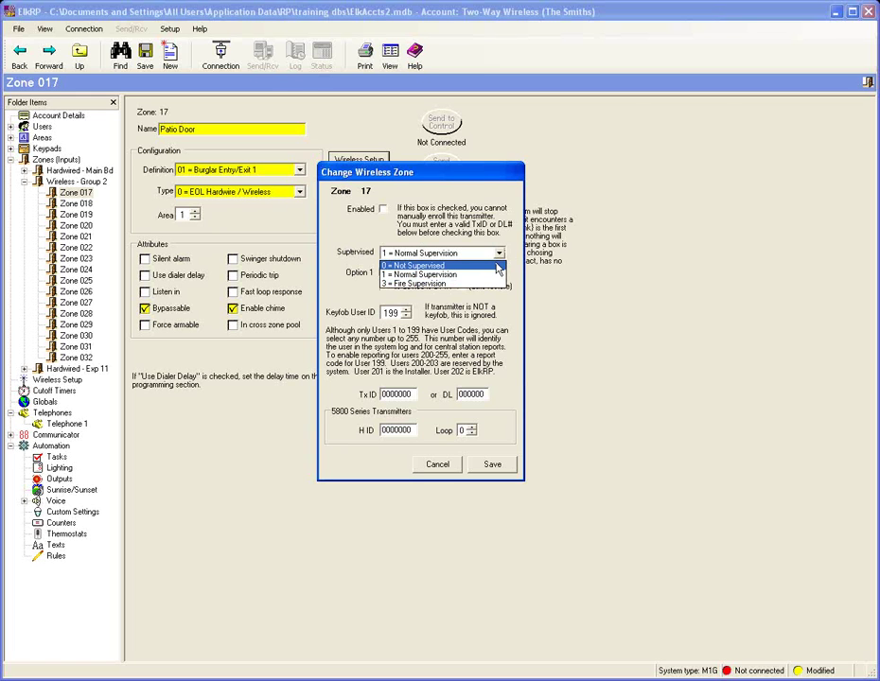
click(516, 246)
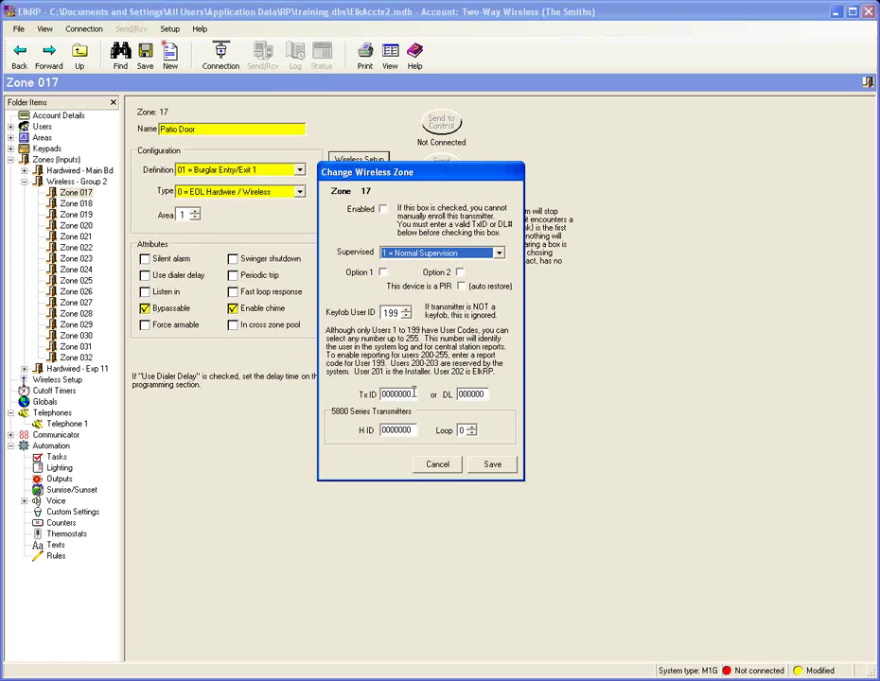
double_click(386, 396)
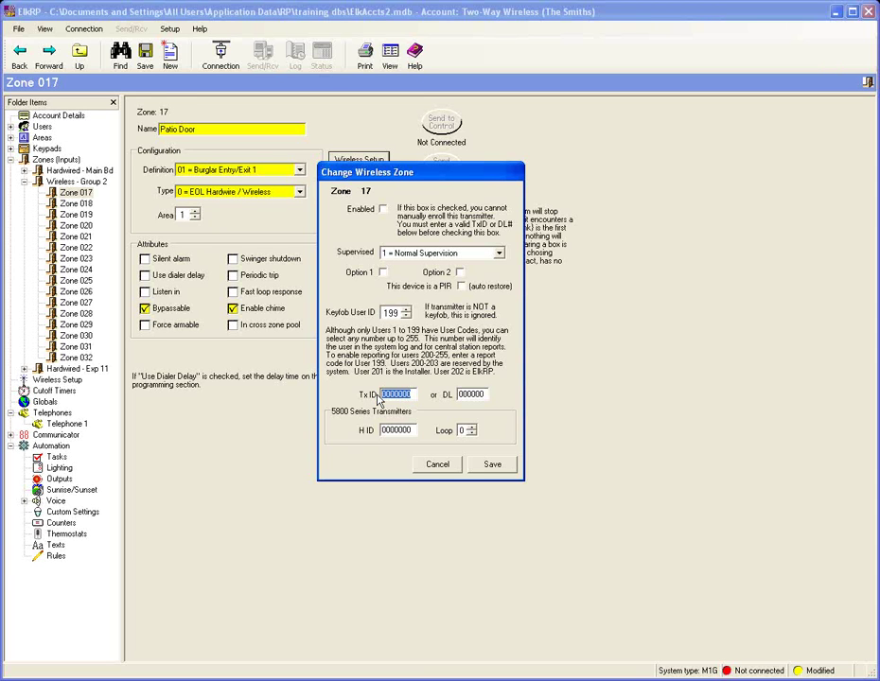
text(A00281)
key(Tab)
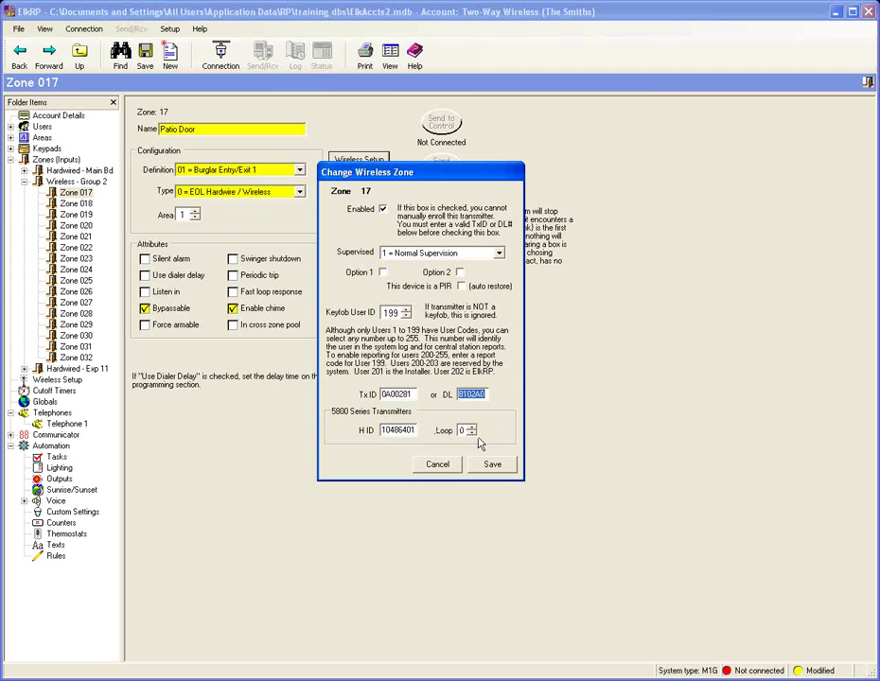
click(471, 428)
click(471, 428)
click(460, 272)
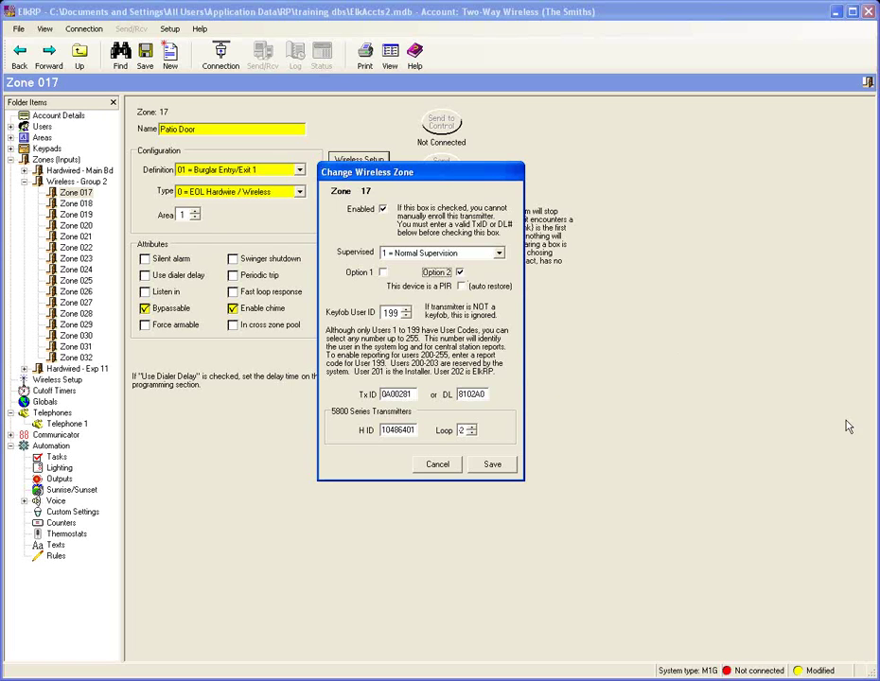
click(493, 465)
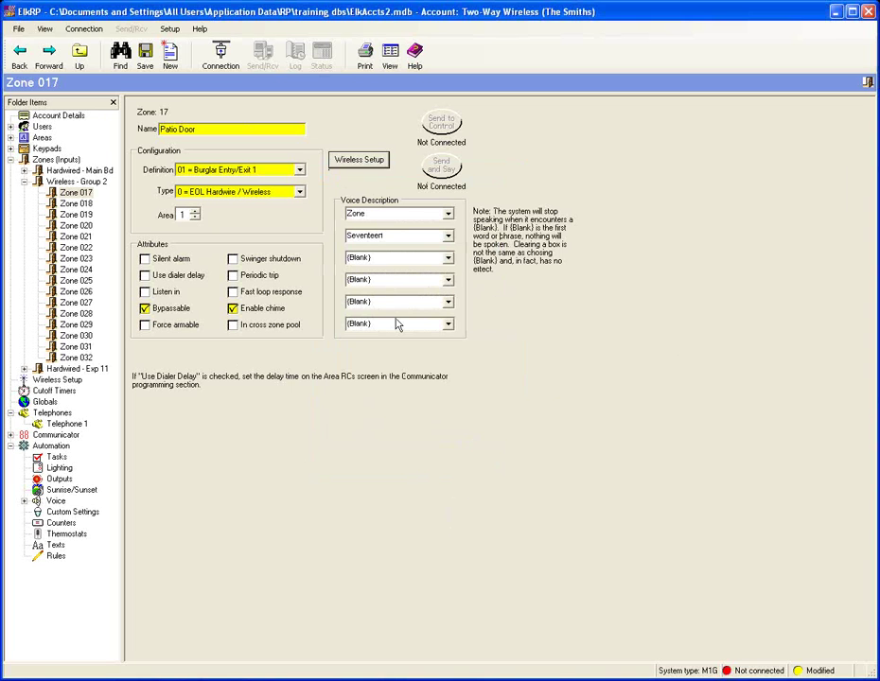
Step: Name Zone 018 after the owner's keyfob and set its definition to 15 = Keyfob
click(82, 205)
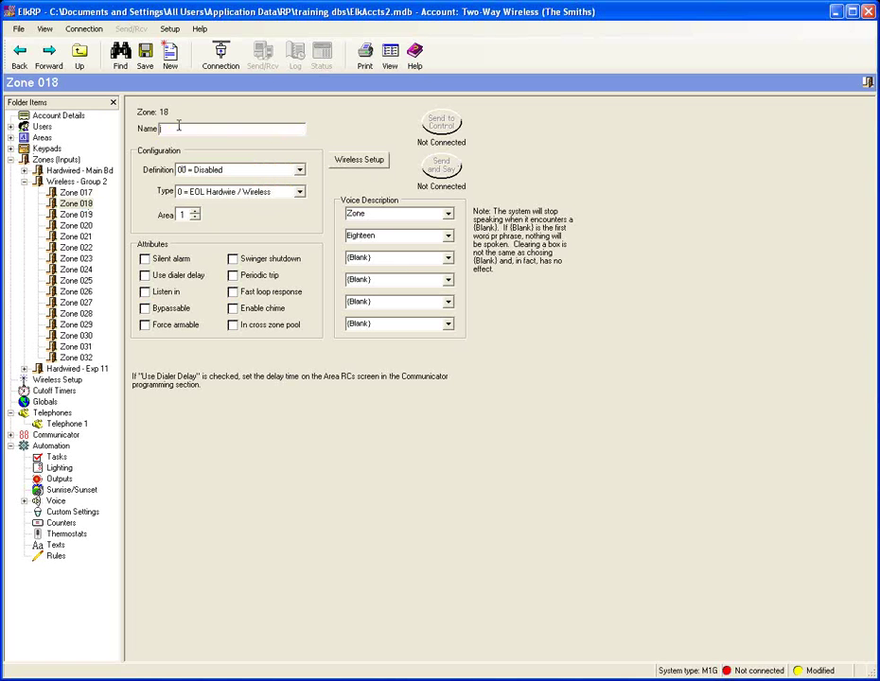
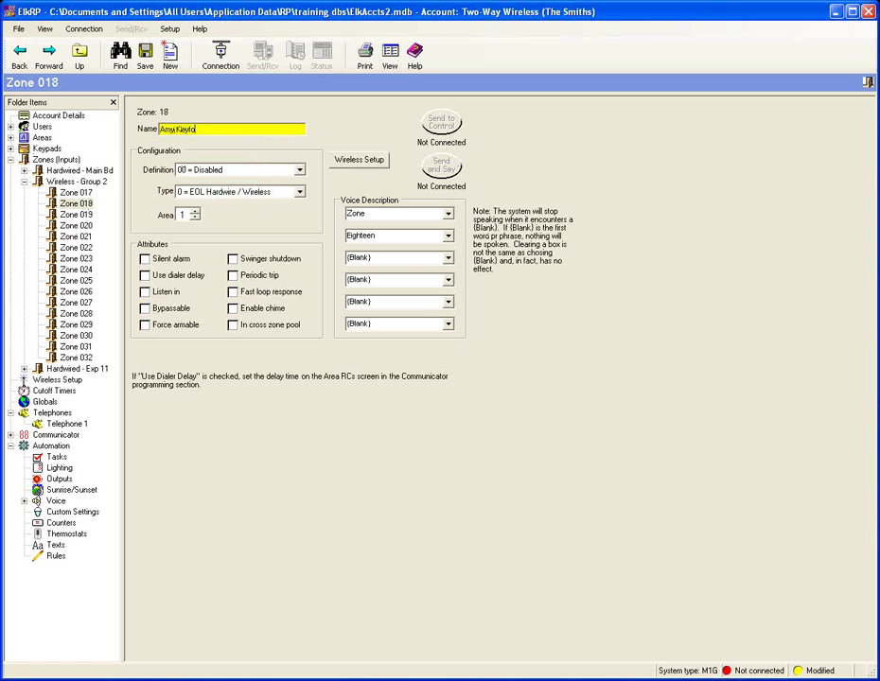
click(299, 170)
scroll(289, 206, down, 3)
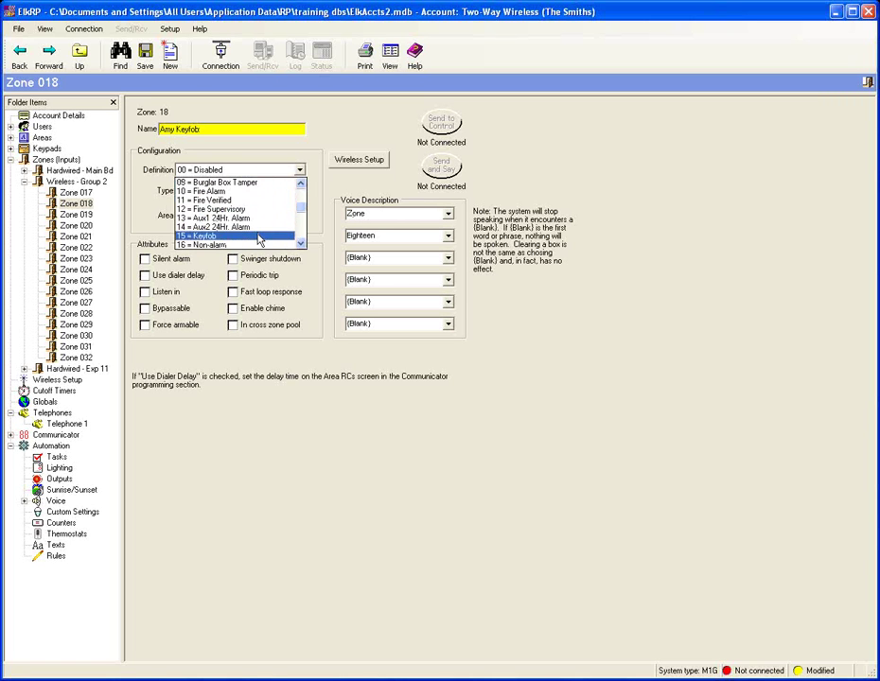
click(260, 240)
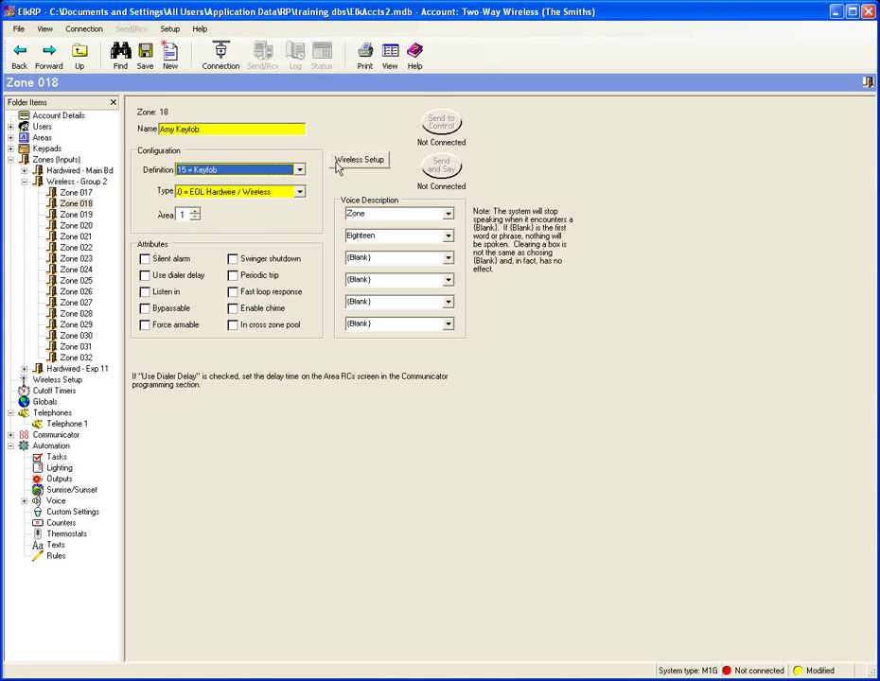
click(365, 166)
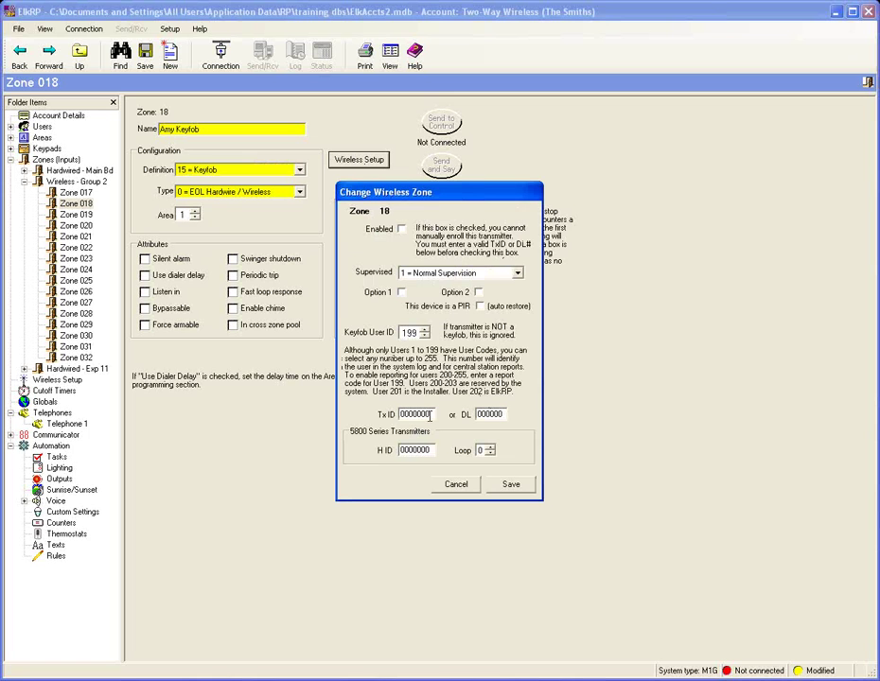
Step: Give Zone 018's keyfob Tx ID 0A00243, user ID 001 and 0 = Not Supervised, and save
click(403, 415)
text(A00243)
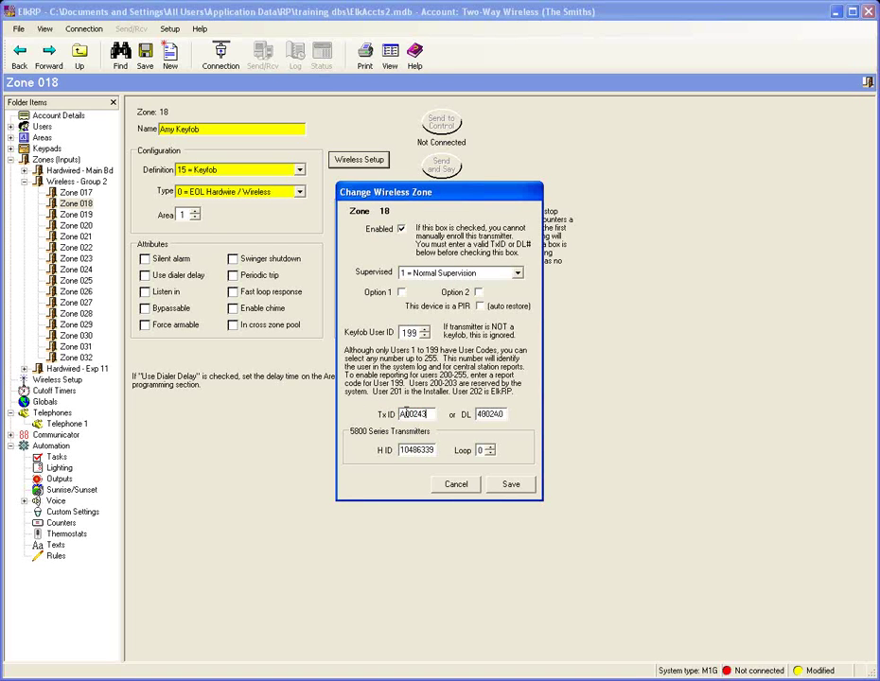
click(405, 414)
text(0)
key(Tab)
double_click(406, 333)
text(001)
click(517, 273)
click(452, 283)
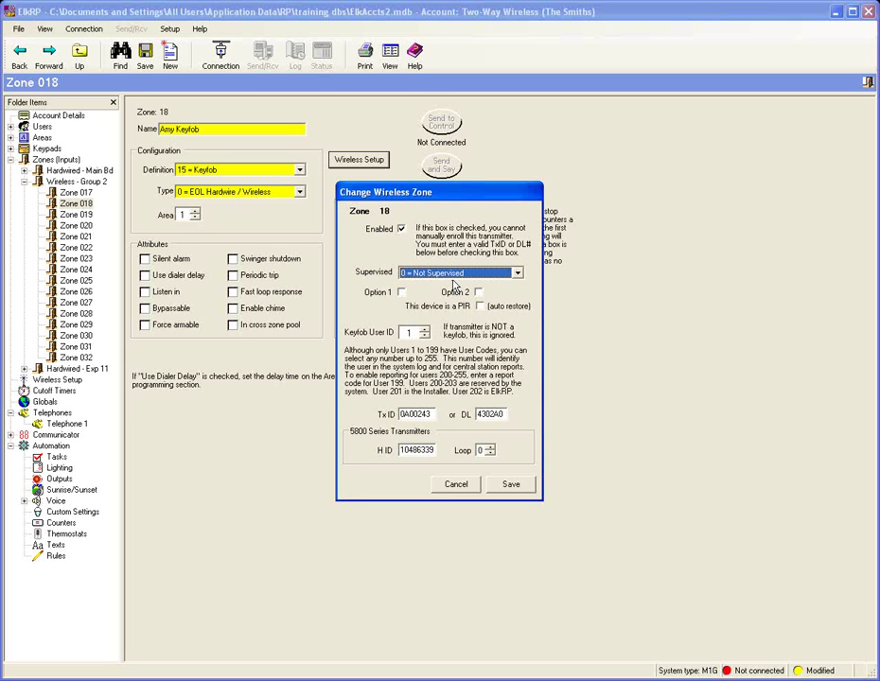
click(511, 485)
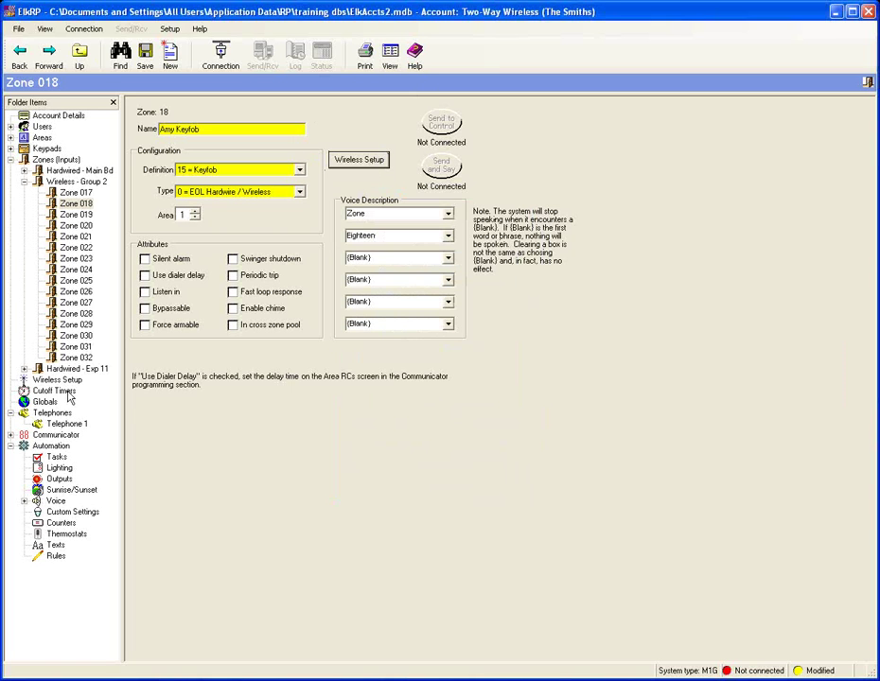
Step: Open the Wireless Setup transmitter table and save the account
click(11, 160)
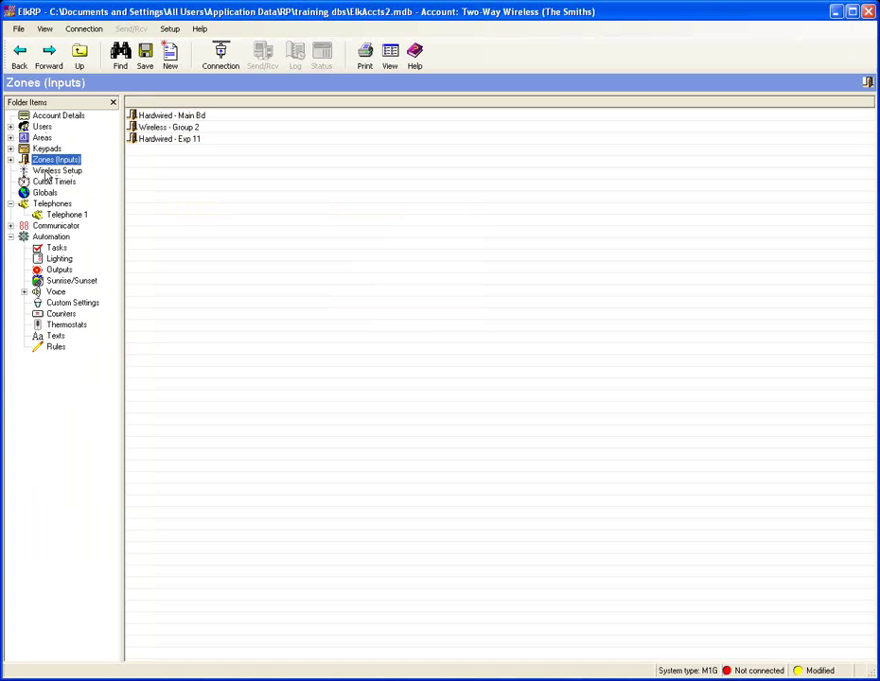
click(47, 170)
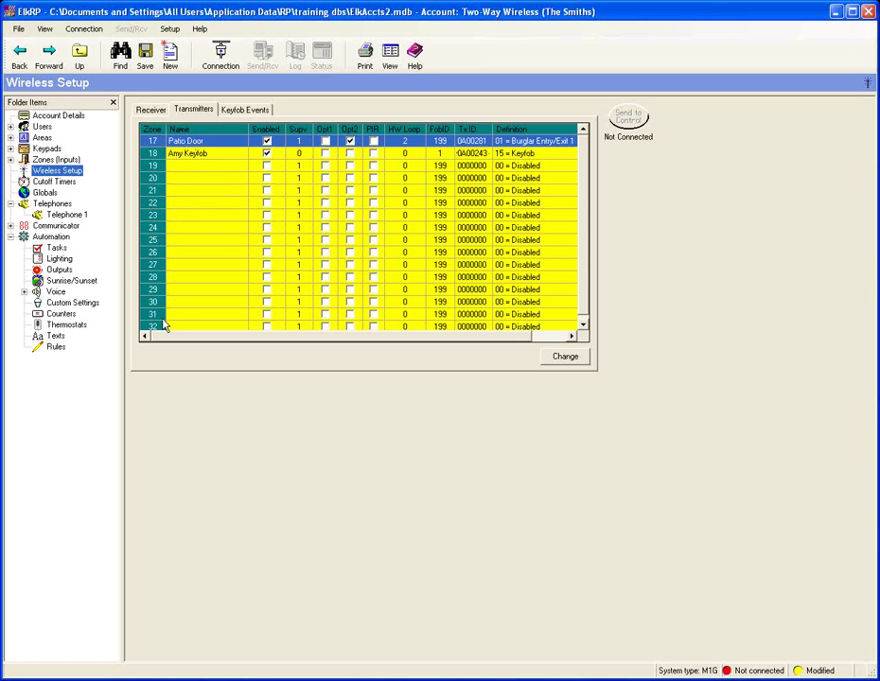
click(145, 55)
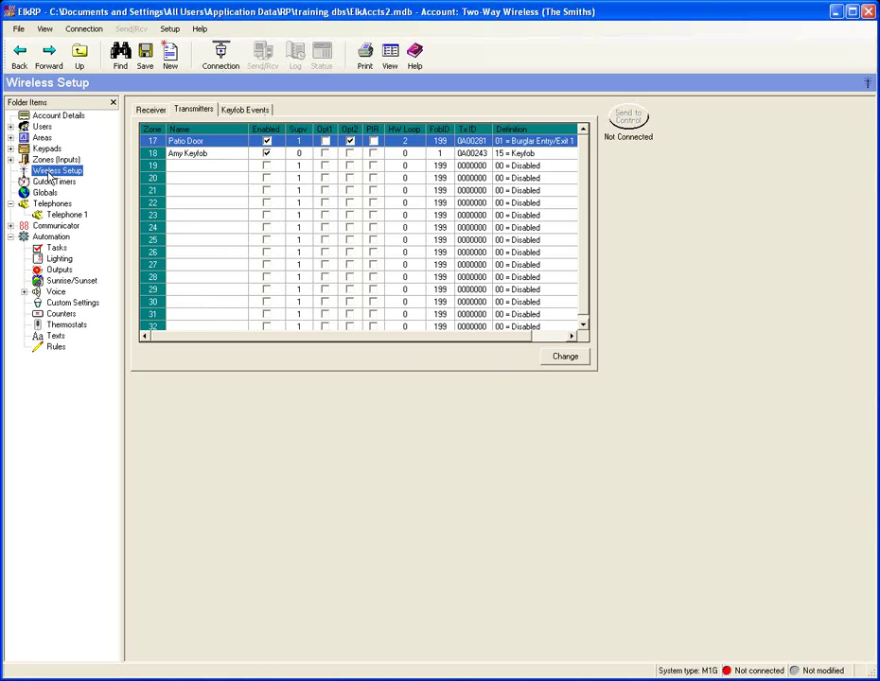
click(238, 112)
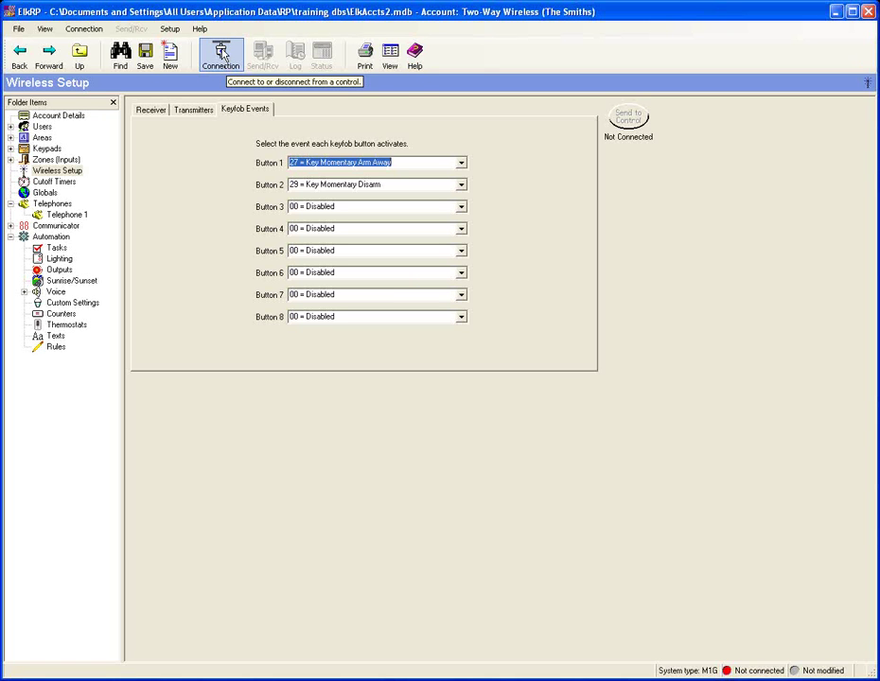
Step: Browse keyfob Button 3's event choices and leave it unchanged
click(462, 207)
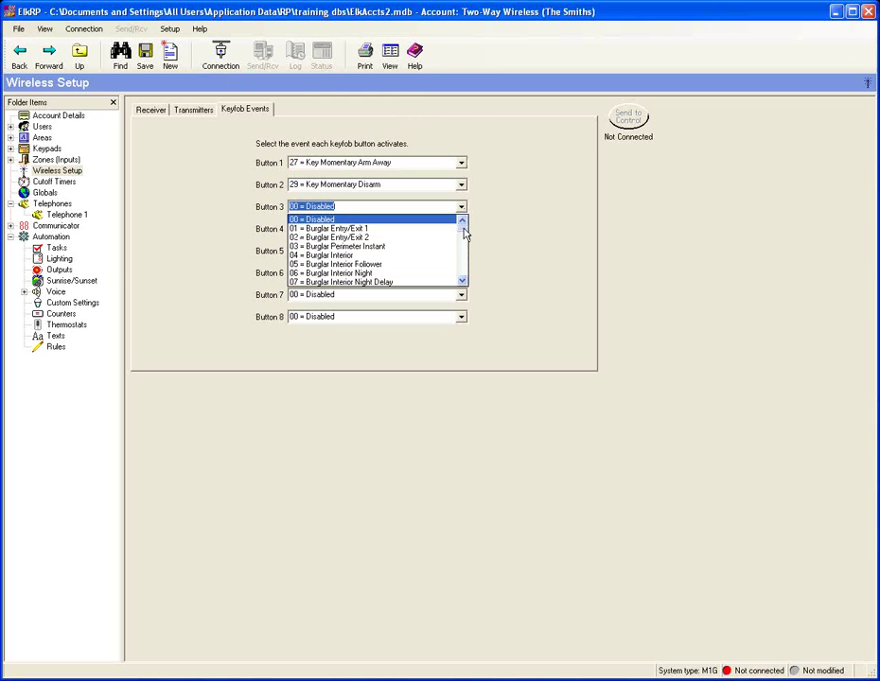
drag(464, 234, 463, 257)
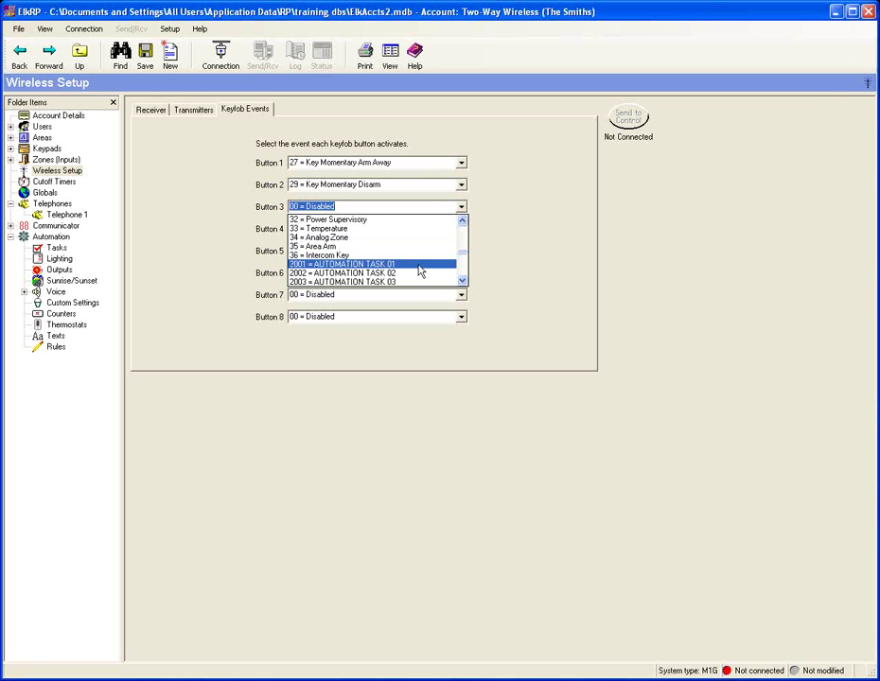
click(525, 277)
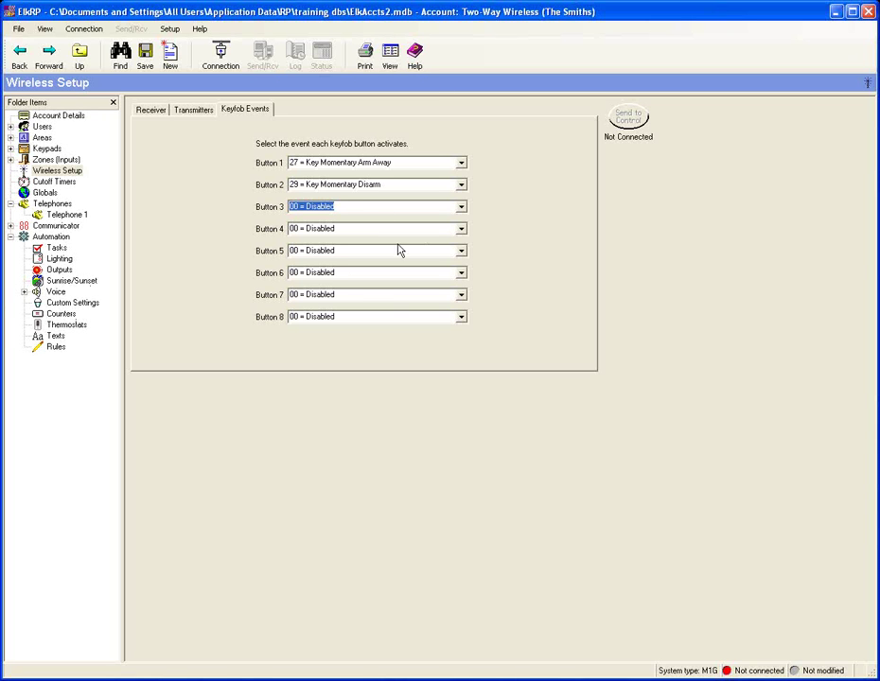
click(462, 229)
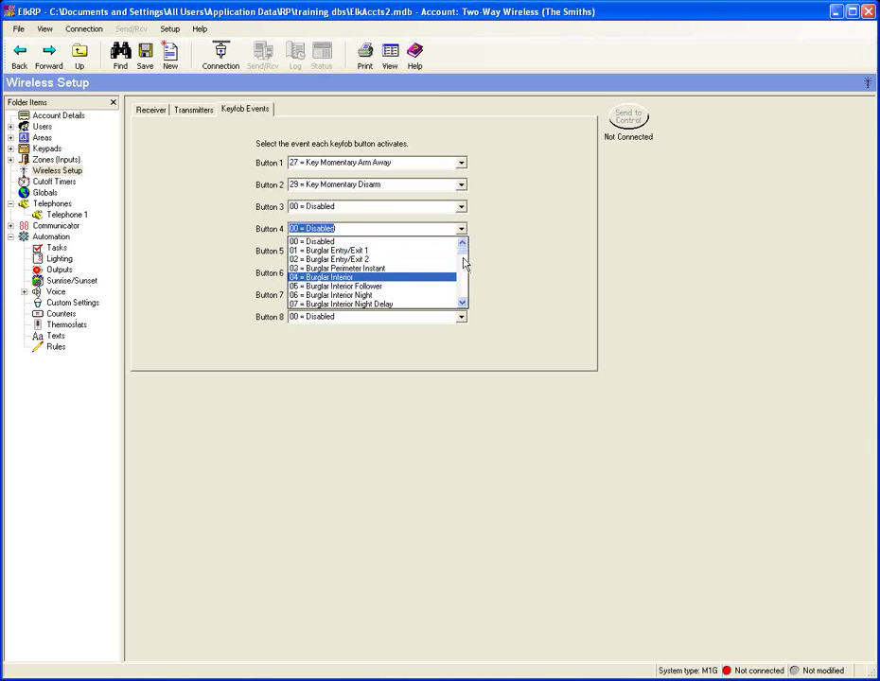
Step: Assign event 23 = Police Alarm to keyfob Button 4
scroll(464, 258, down, 1)
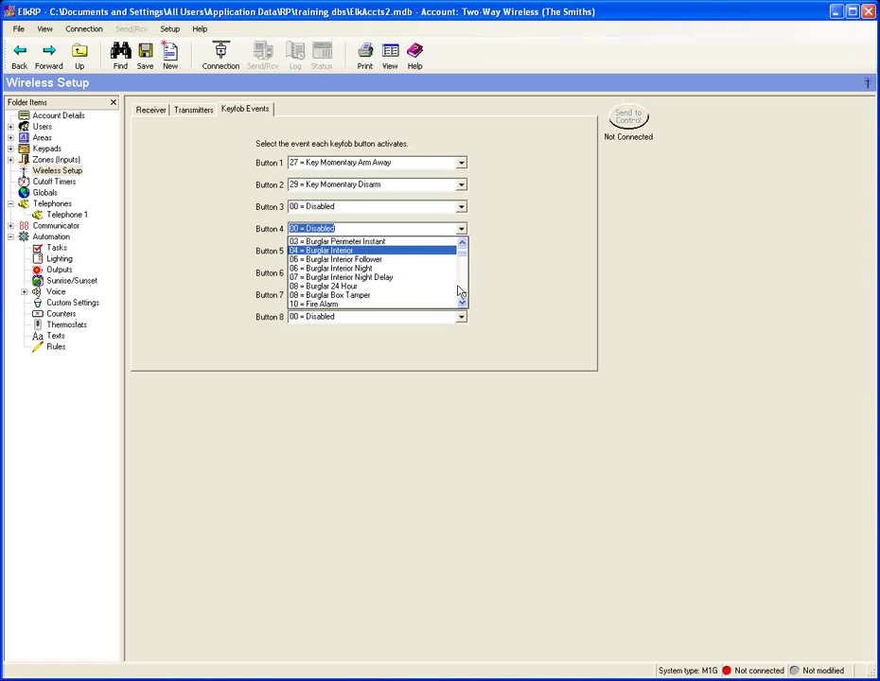
scroll(463, 263, down, 2)
drag(462, 263, 462, 275)
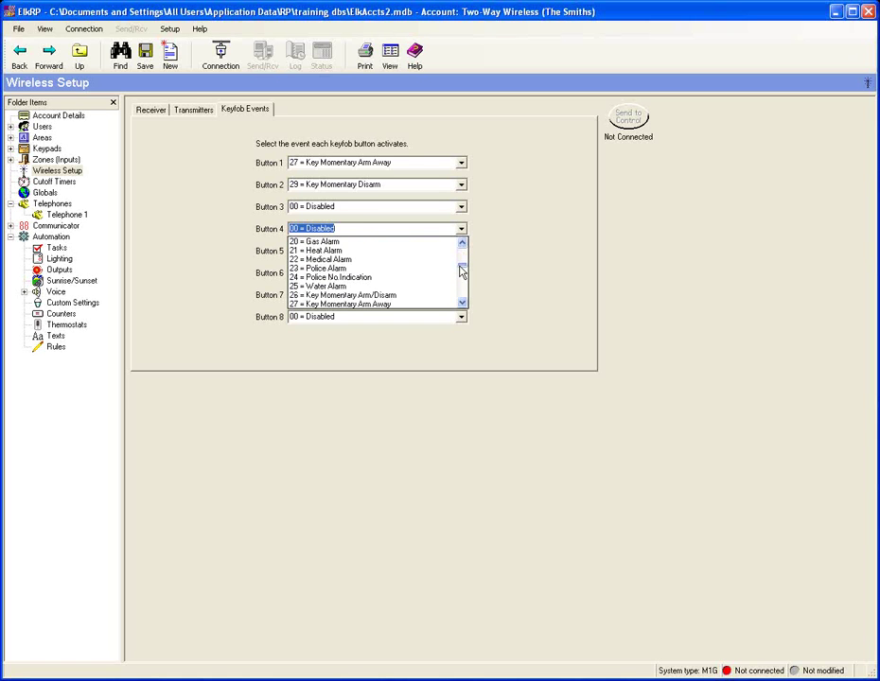
click(393, 270)
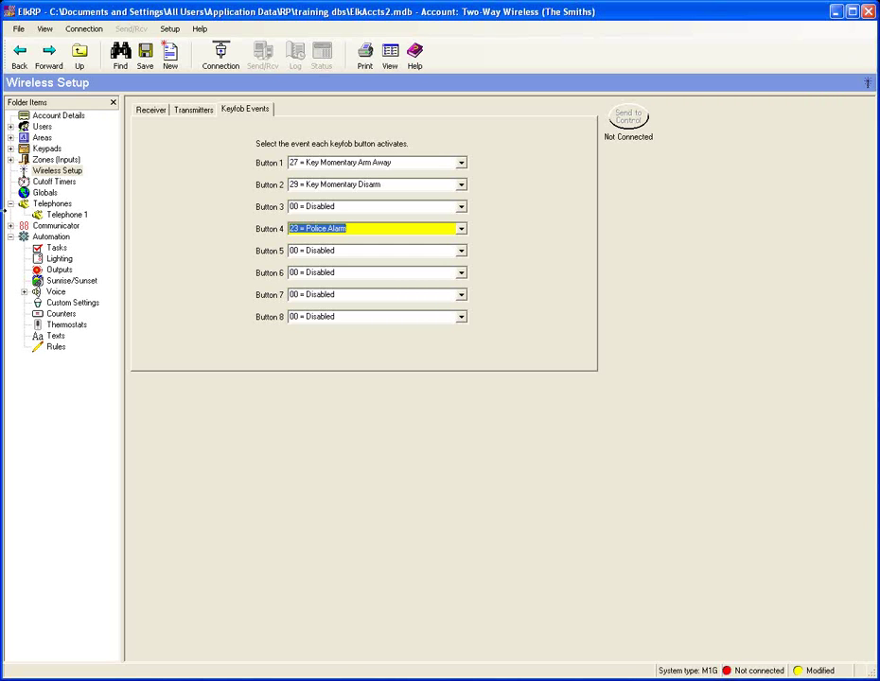
click(10, 160)
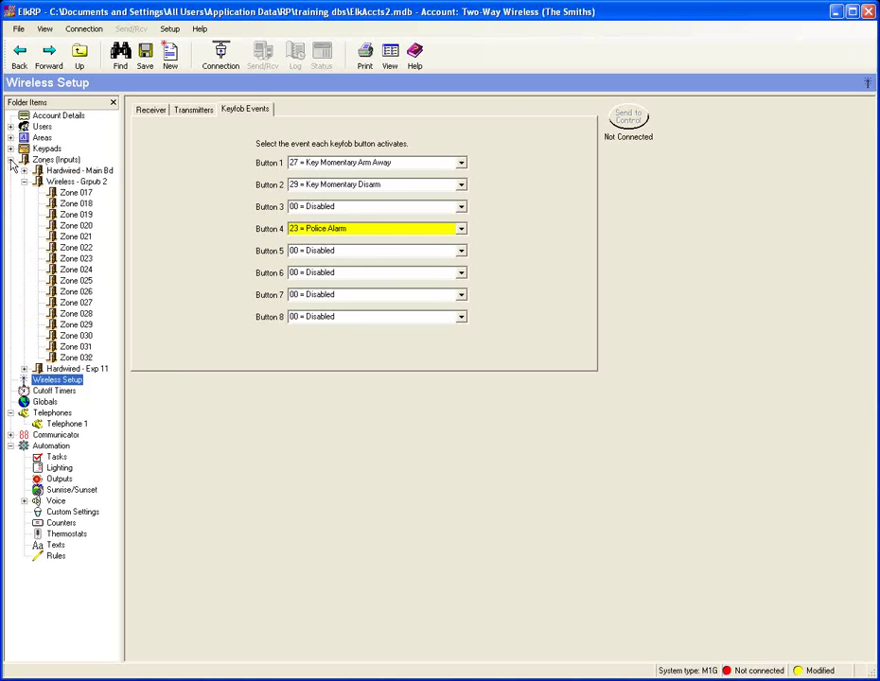
Step: Open Zone 019 and name it 'Loop1'
click(84, 215)
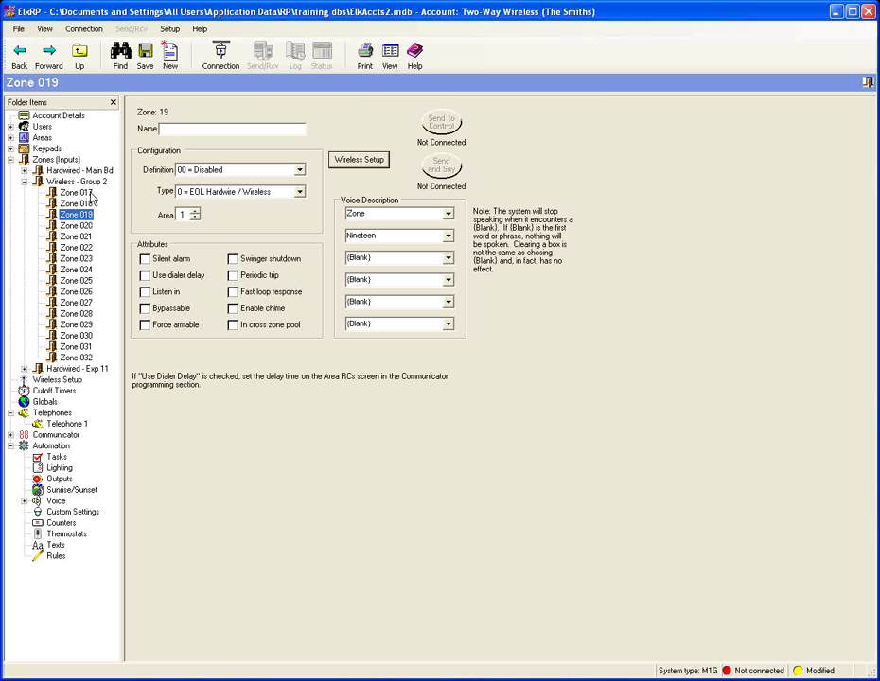
click(202, 130)
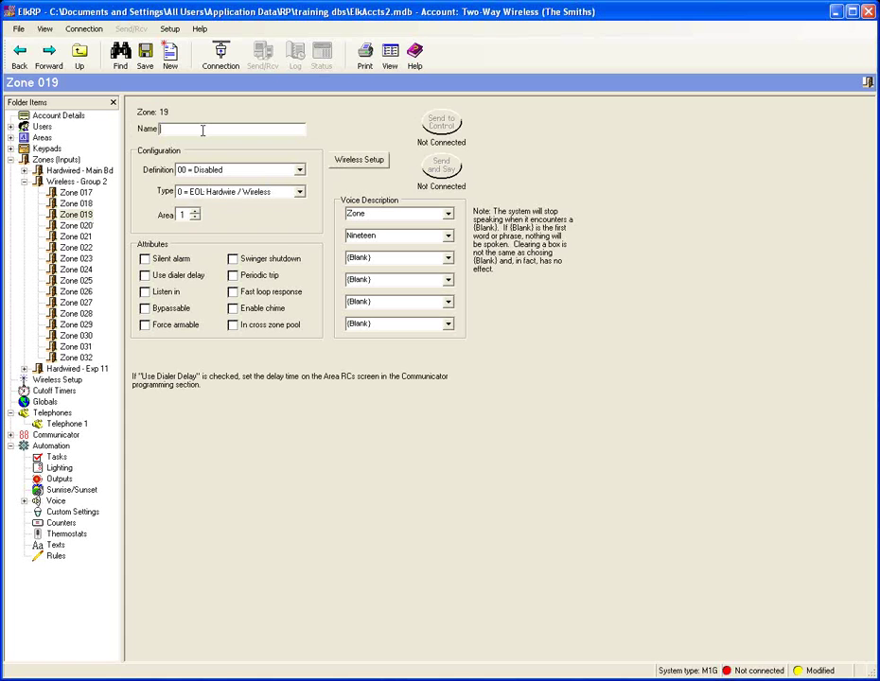
text(Loop1)
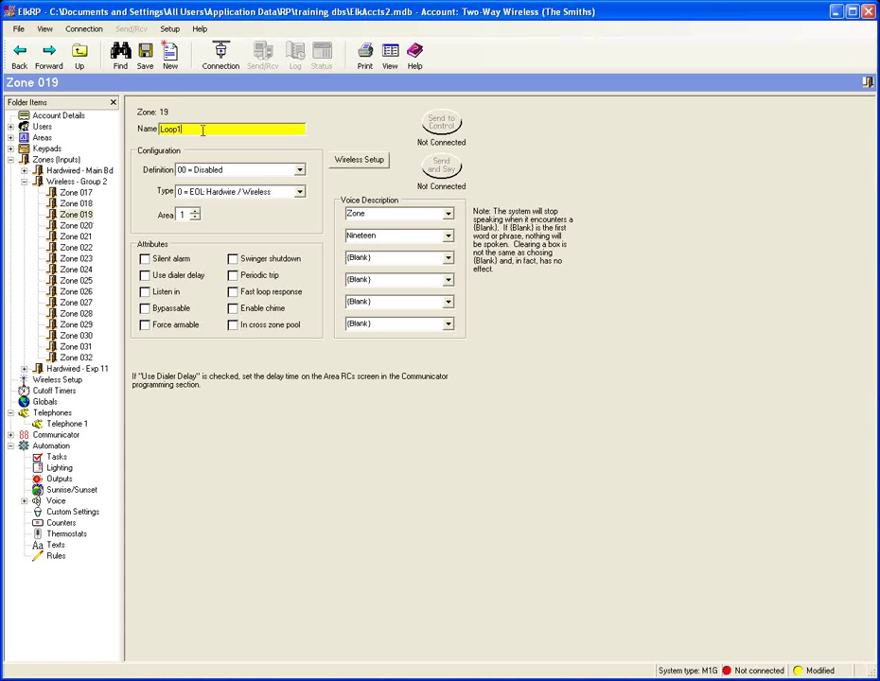
Step: Enroll Zone 019's transmitter with Tx ID A00281 on loop 1 and save
click(385, 163)
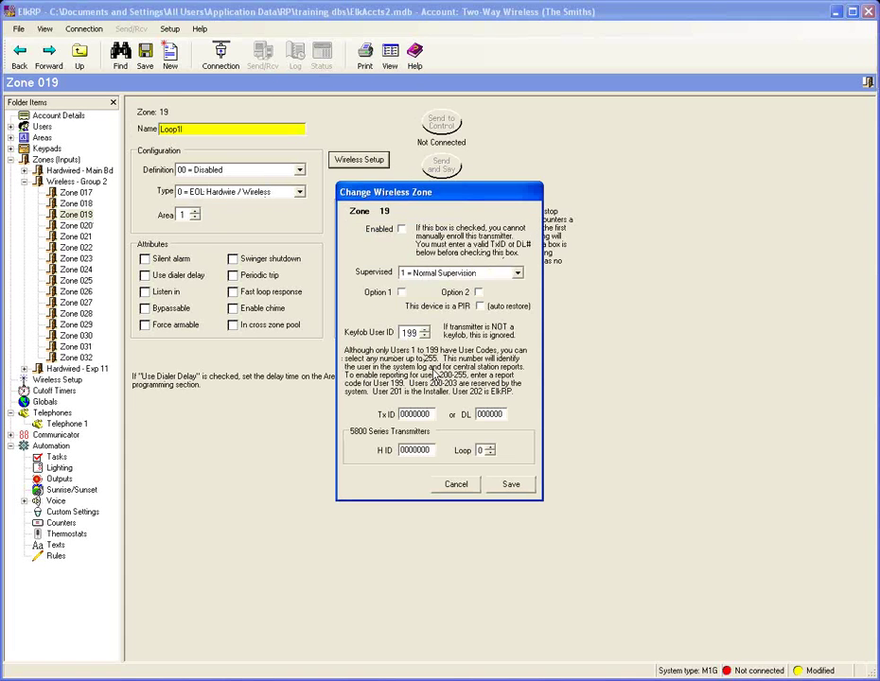
drag(428, 413, 370, 414)
text(A00)
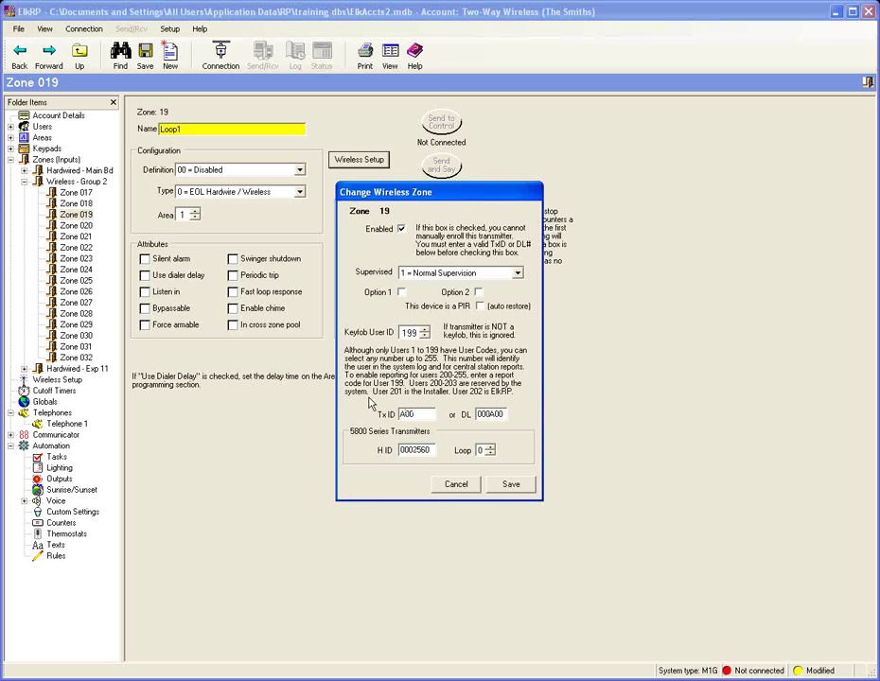
text(281)
key(Tab)
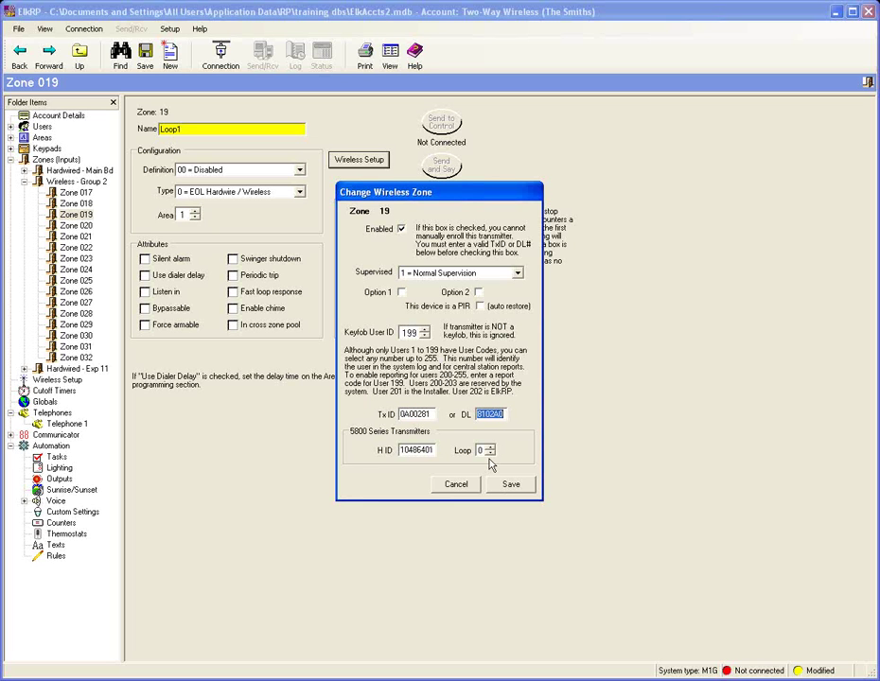
click(490, 449)
click(517, 487)
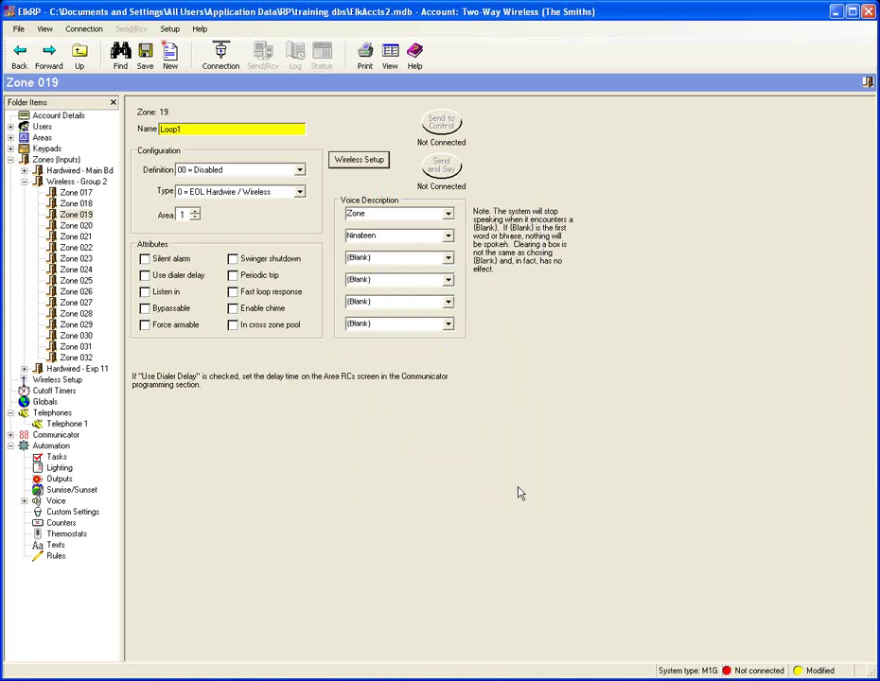
click(83, 225)
click(188, 131)
Step: Name Zone 020 'Lopp3' and enroll its transmitter with Tx ID A00281 on loop 3
text(L)
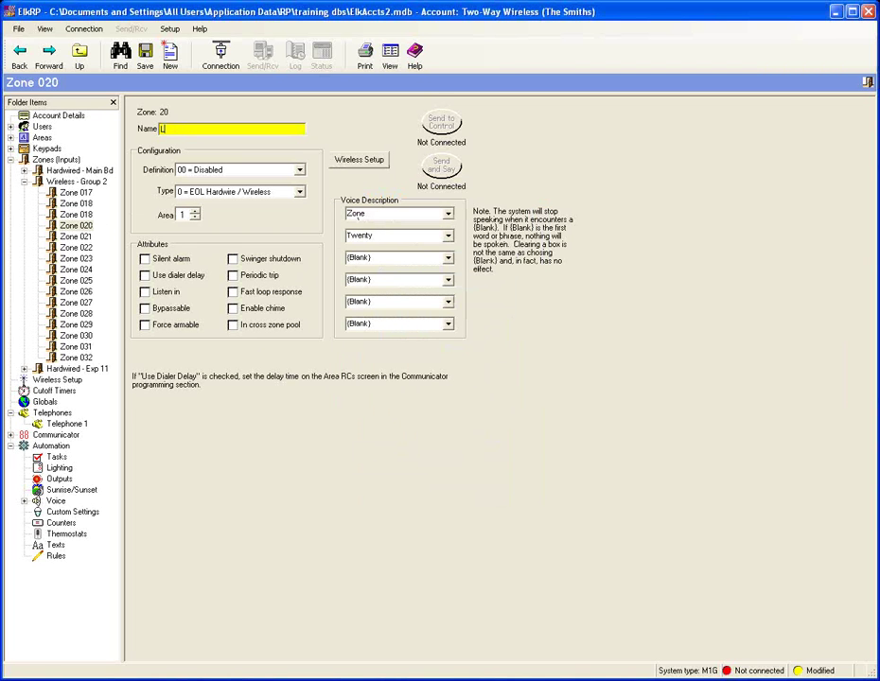
text(opp3)
click(360, 159)
click(415, 415)
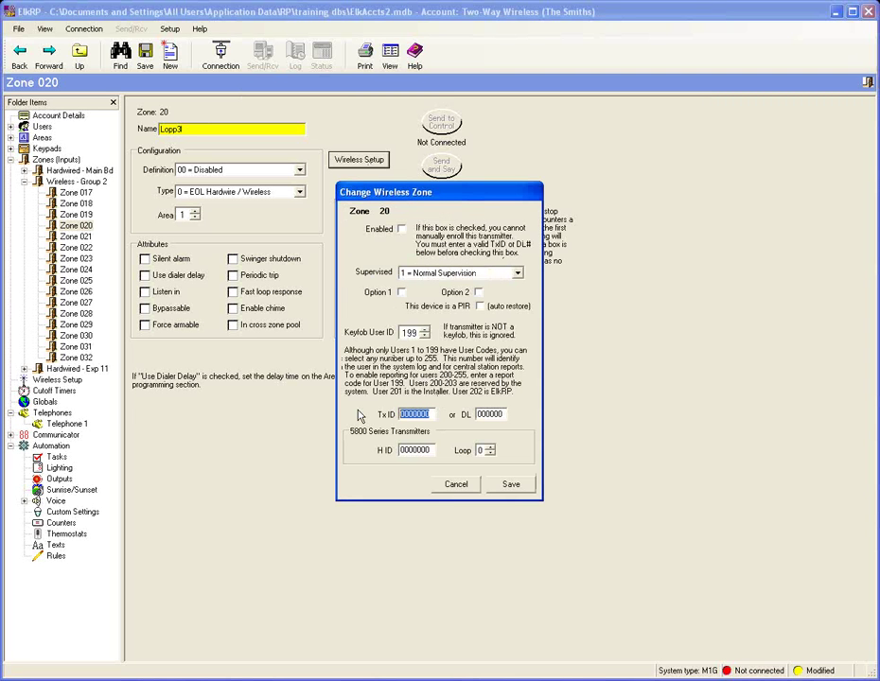
text(A00281)
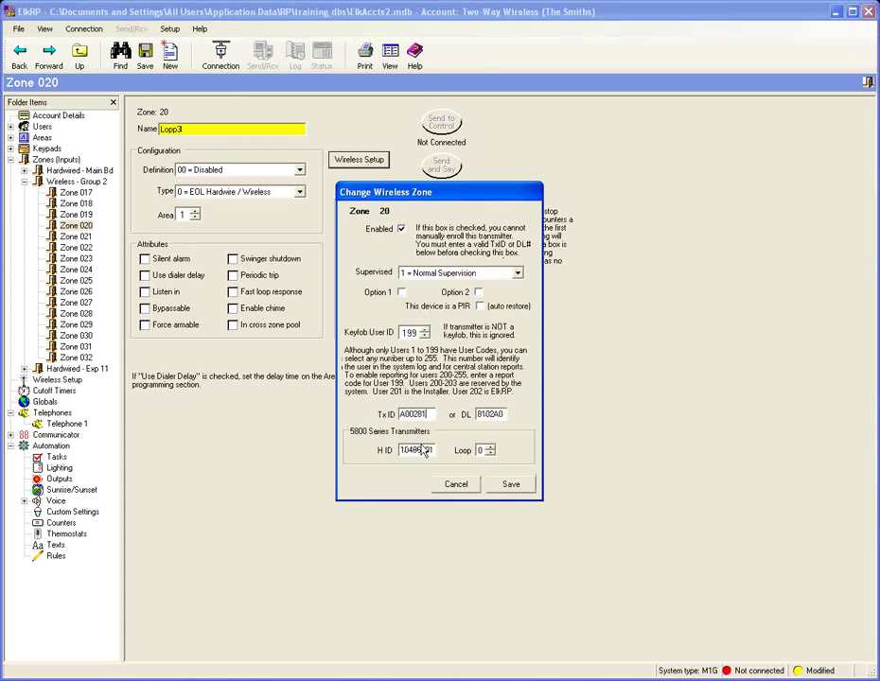
click(490, 448)
click(490, 448)
click(509, 484)
click(54, 381)
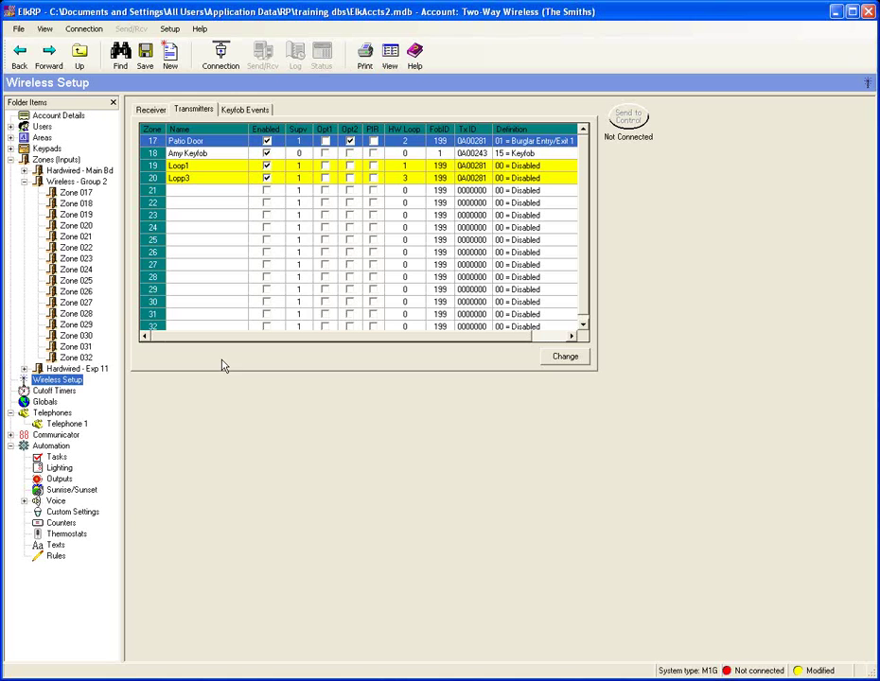
Step: Show the account's automation Rules page from the Folder Items tree
click(57, 556)
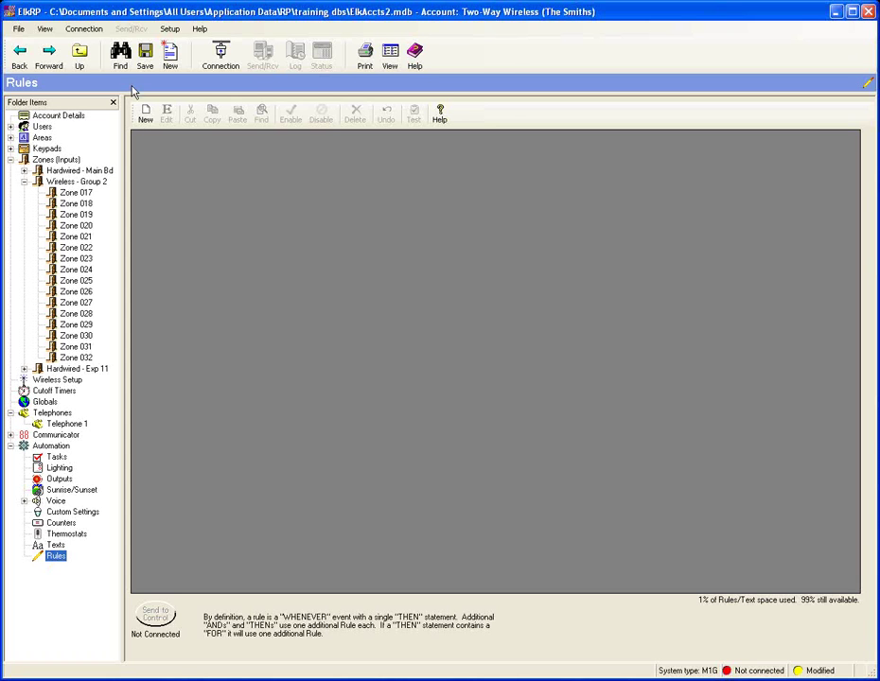
Step: Start a new rule triggered whenever RF keyfob button 3 is activated
click(146, 114)
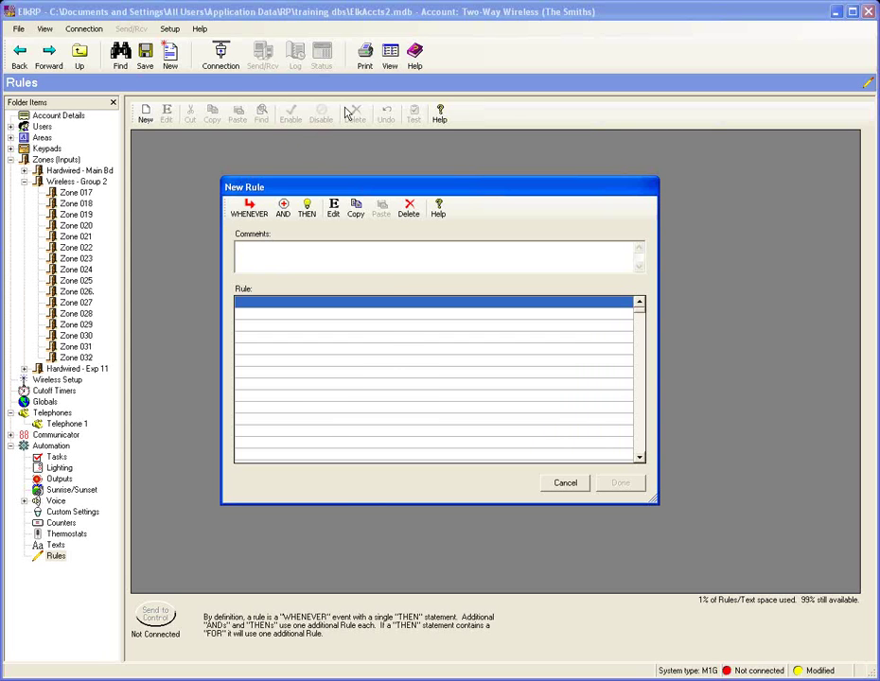
click(246, 210)
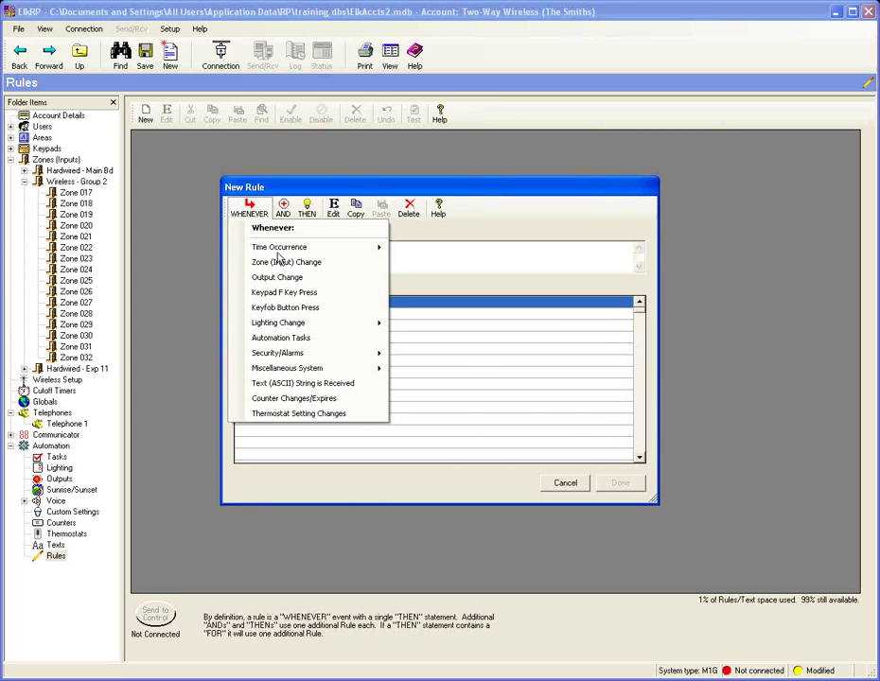
click(334, 310)
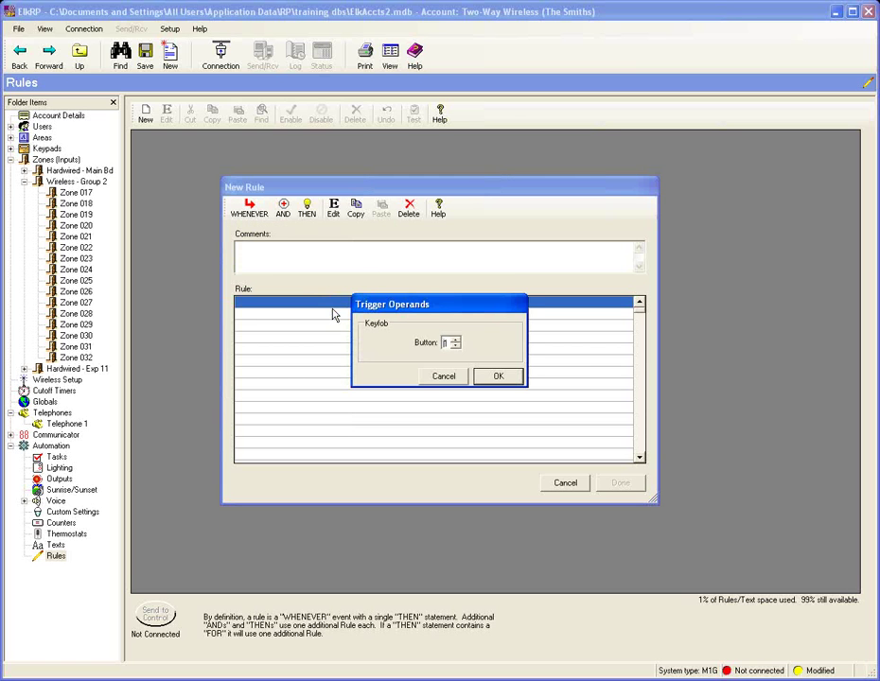
click(456, 344)
click(455, 340)
click(456, 340)
click(511, 379)
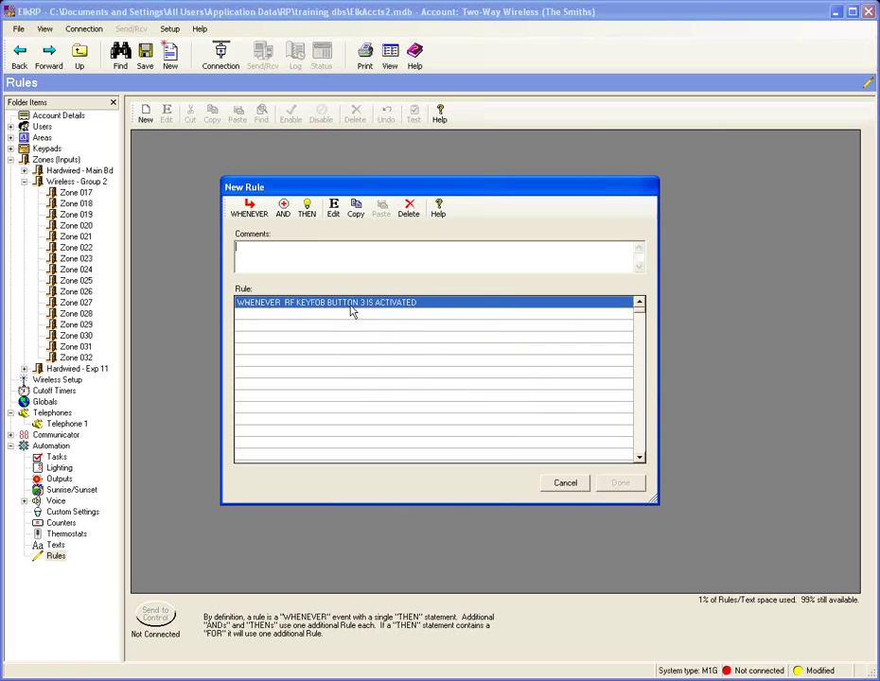
Step: Give the keyfob rule the action: turn Output 007 (Out 7) on for 2 seconds, then add it
click(306, 208)
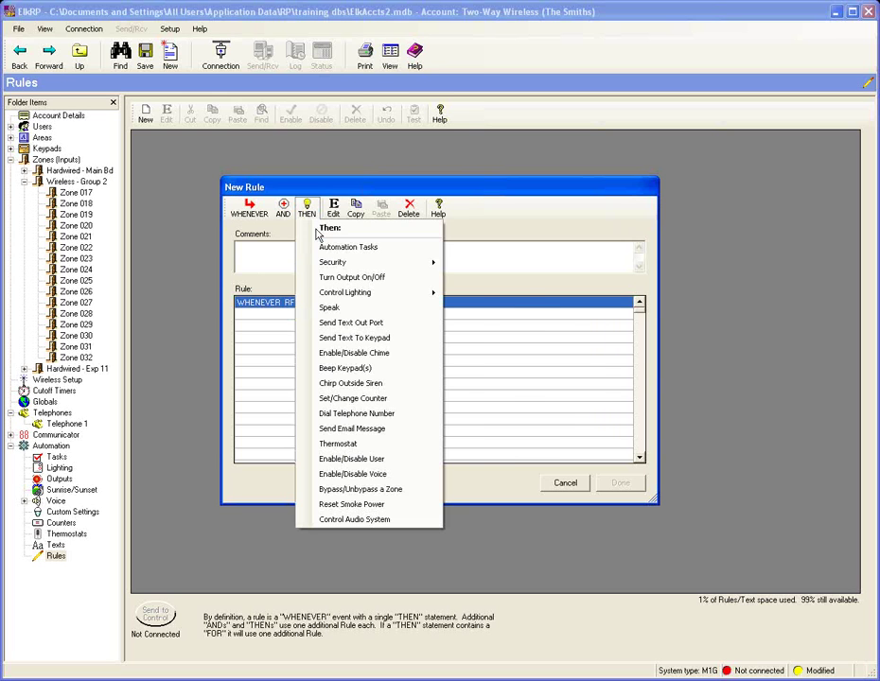
click(355, 277)
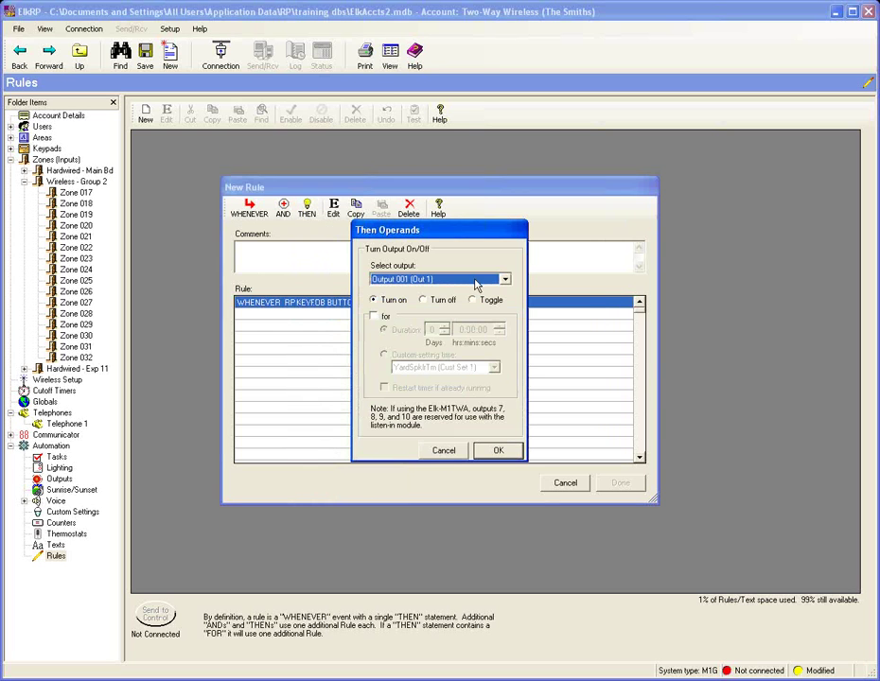
click(506, 279)
scroll(475, 330, down, 1)
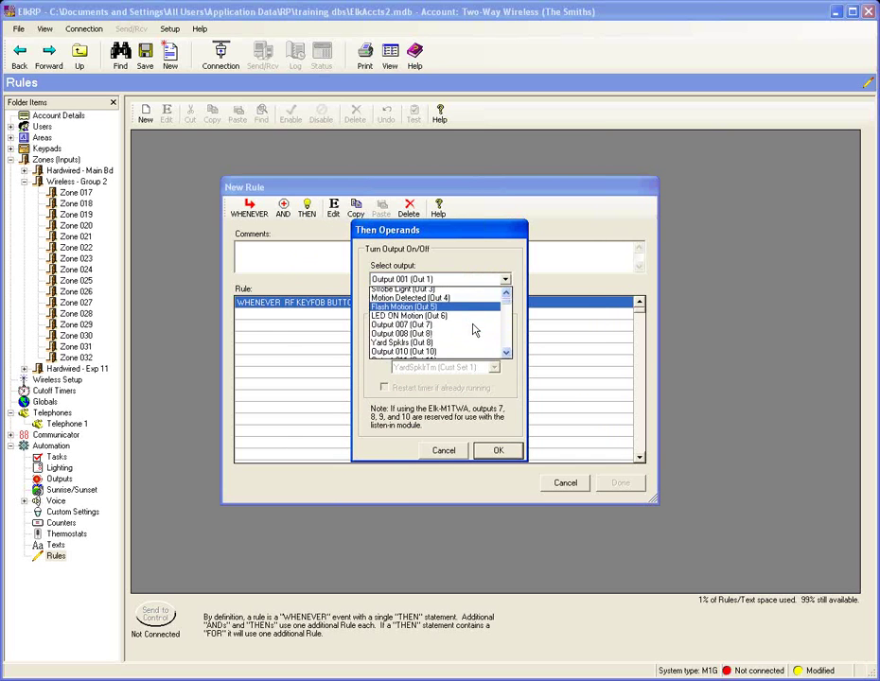
scroll(475, 330, down, 1)
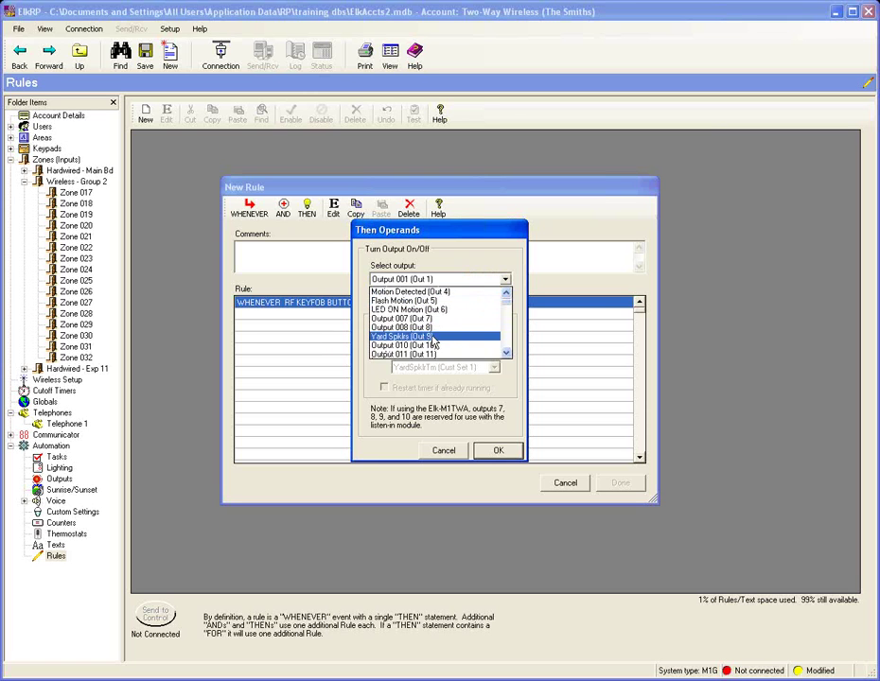
click(439, 325)
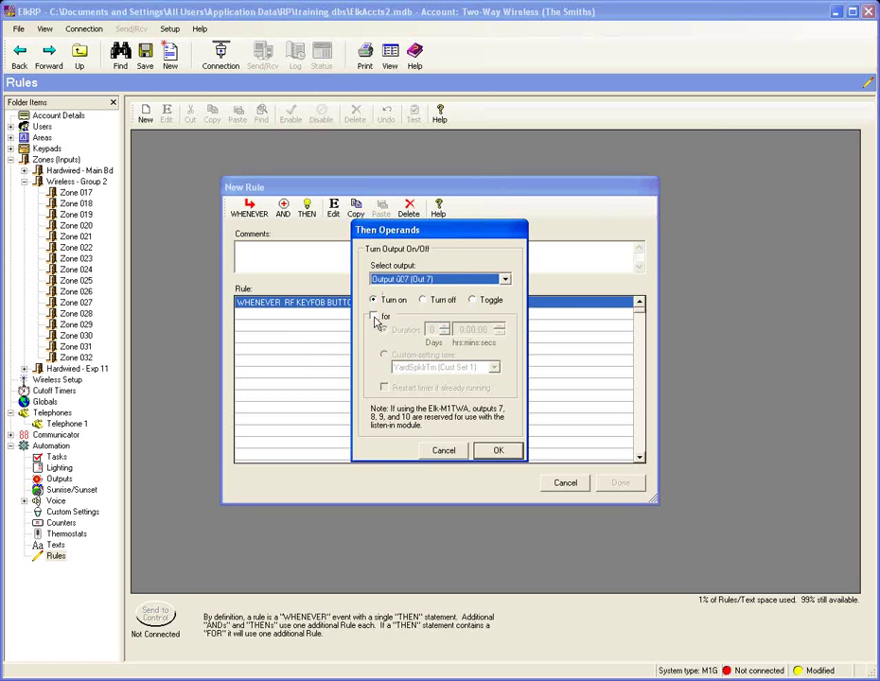
click(376, 318)
click(483, 330)
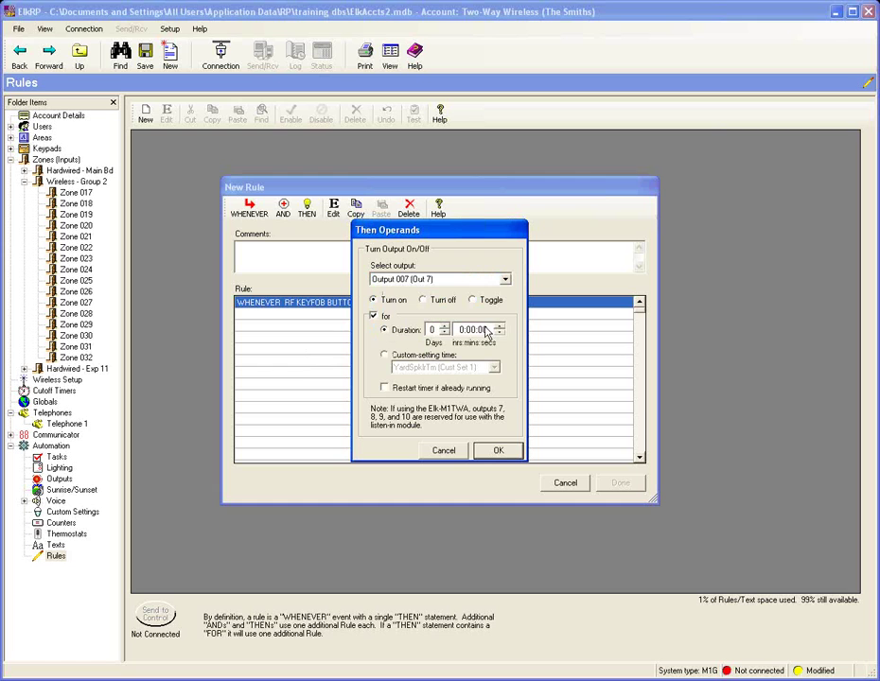
click(500, 325)
click(500, 326)
click(497, 451)
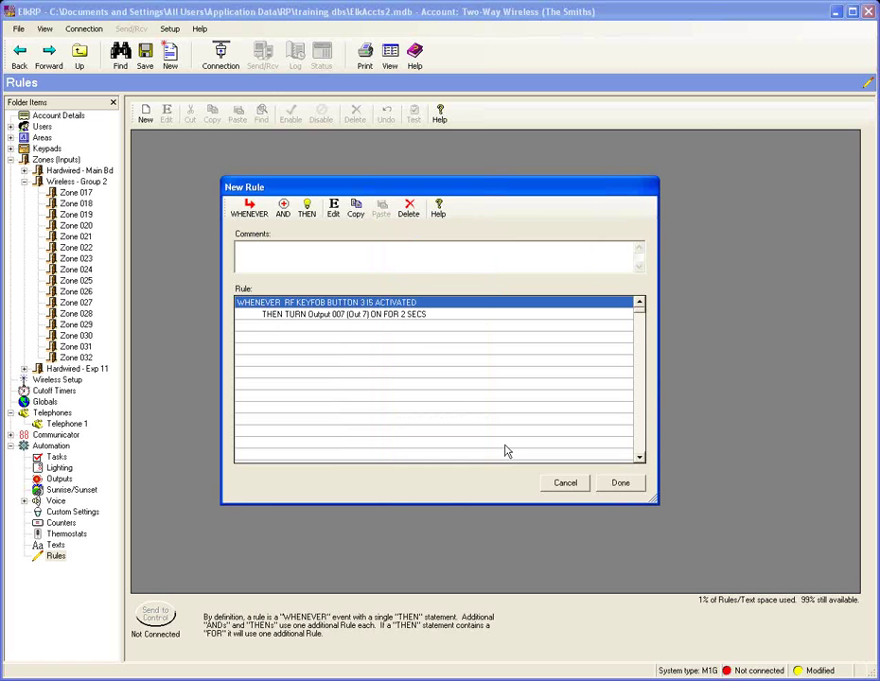
click(628, 483)
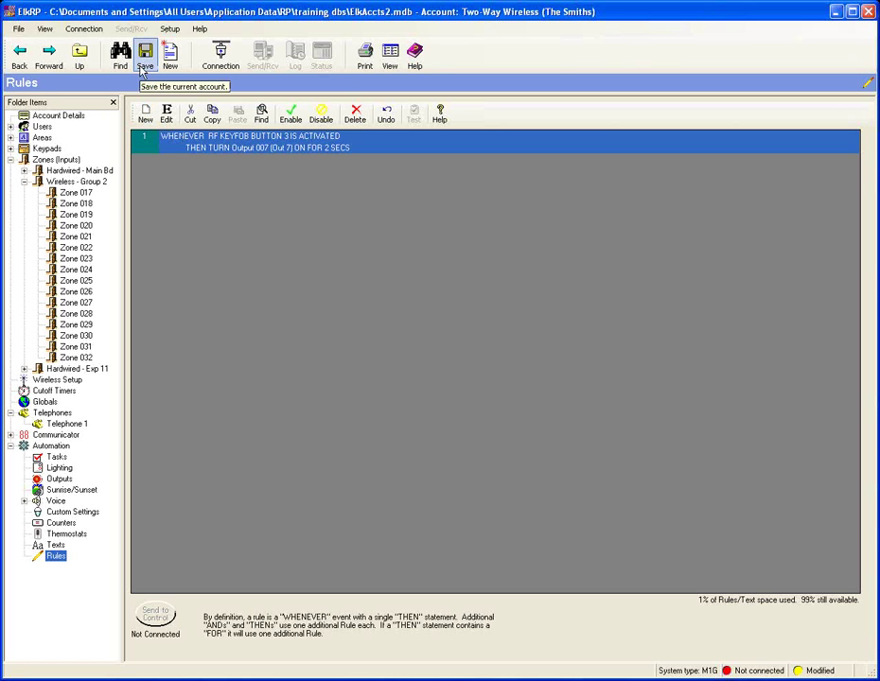
Step: Save the account, then begin a second blank rule
click(143, 59)
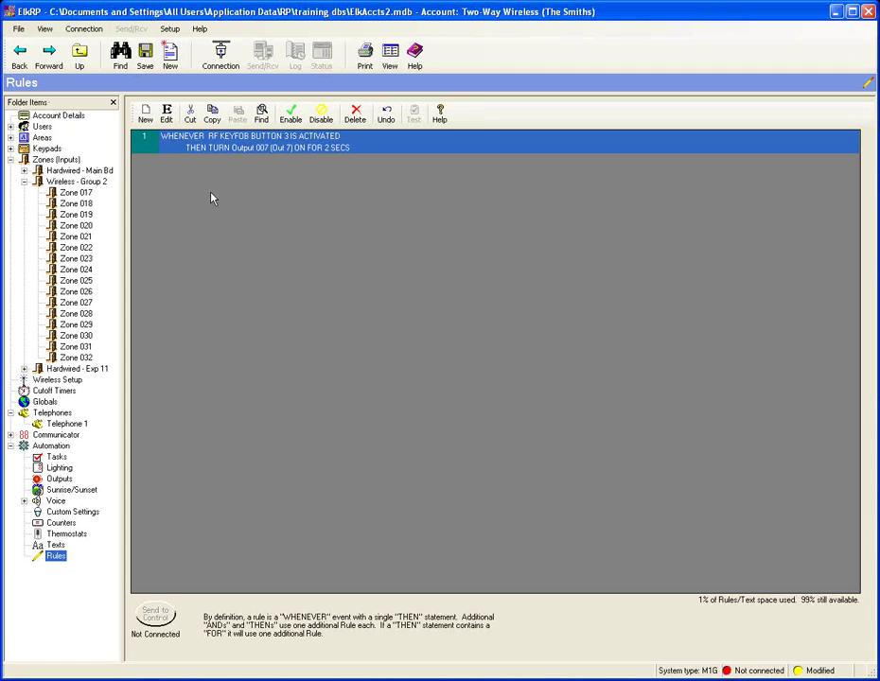
click(146, 115)
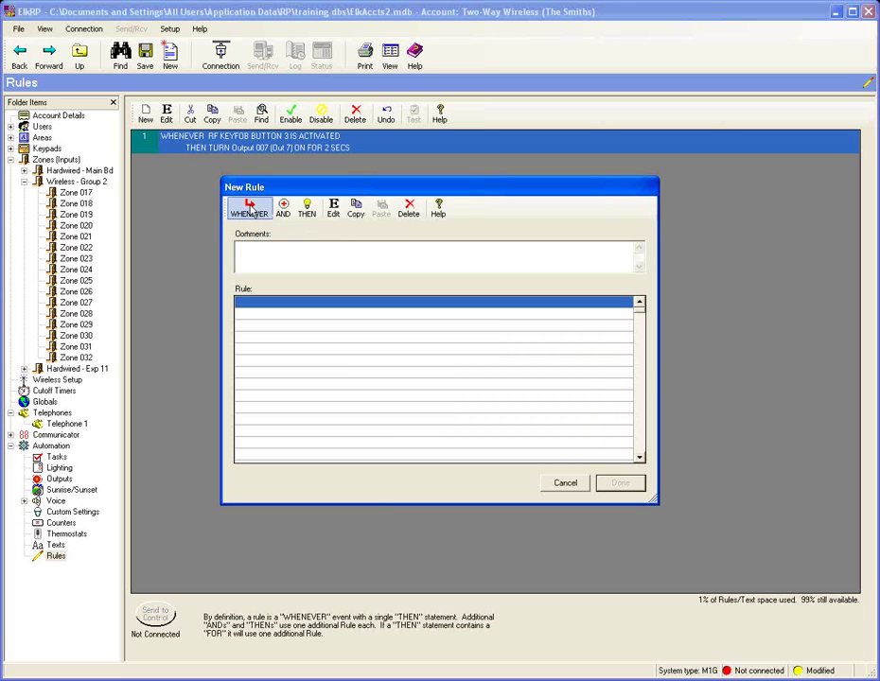
Step: Set the second rule's trigger to Telephone Line is Ringing under Miscellaneous System > Other
click(252, 212)
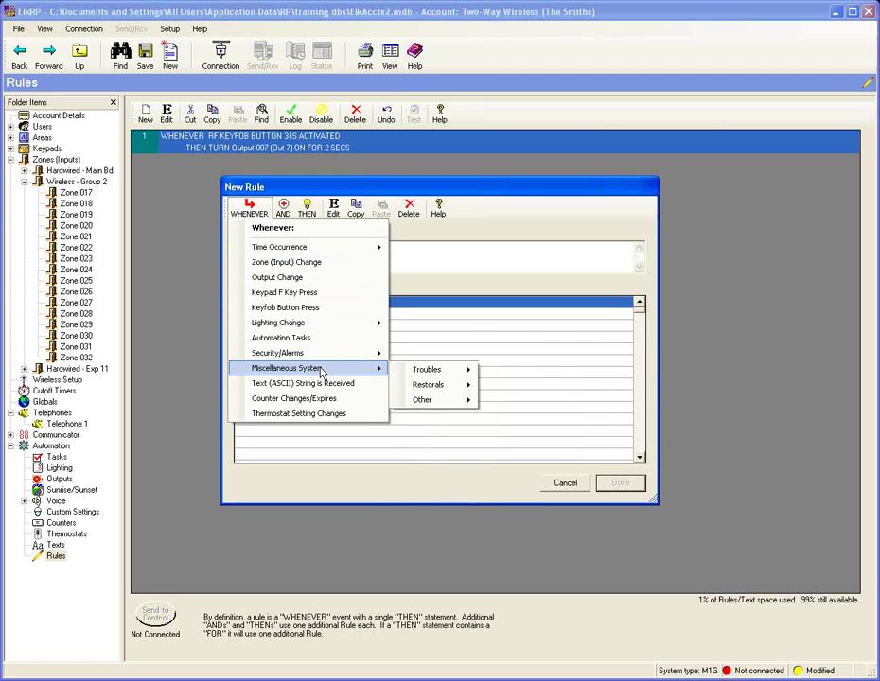
mouse_move(448, 402)
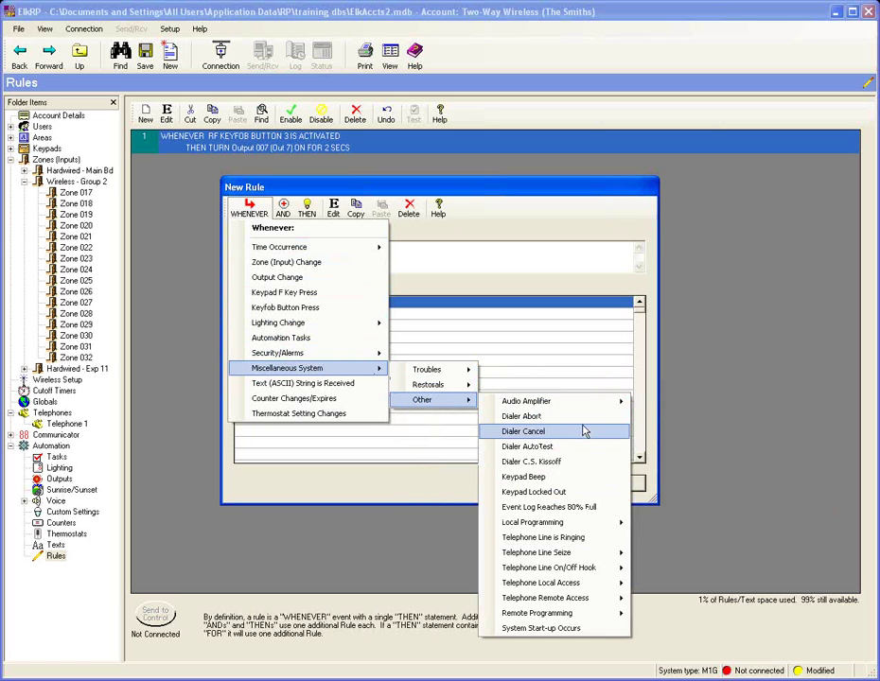
click(591, 543)
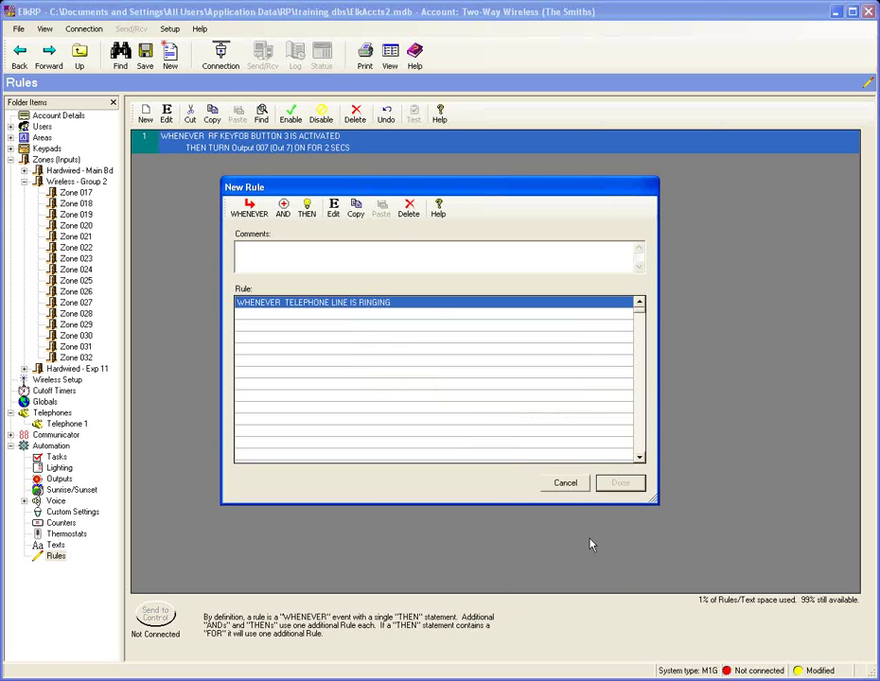
click(305, 208)
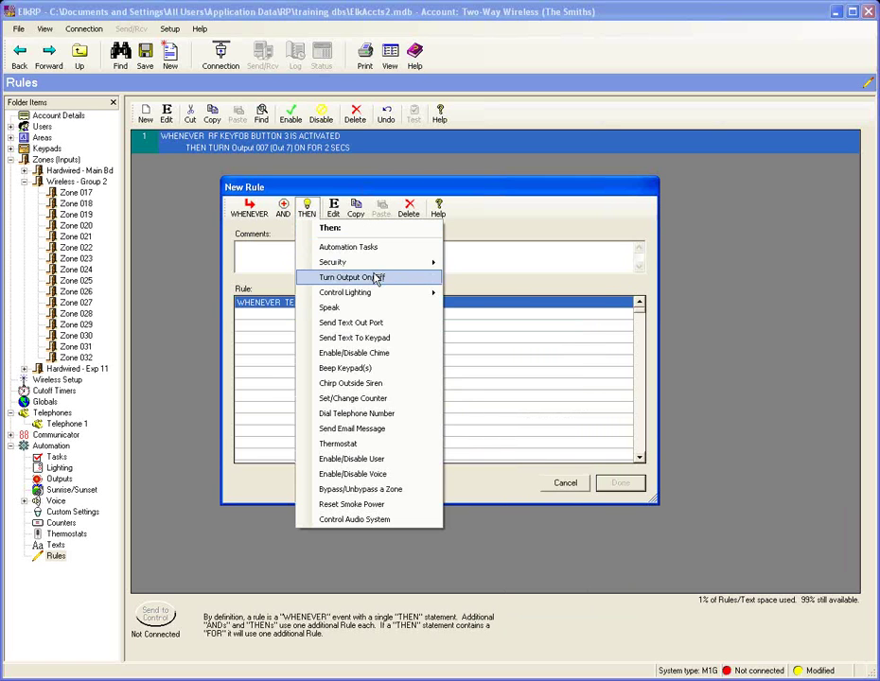
Step: Have the phone-ringing rule turn Flash Motion (Out 5) on for 15 seconds, then add it
mouse_move(374, 269)
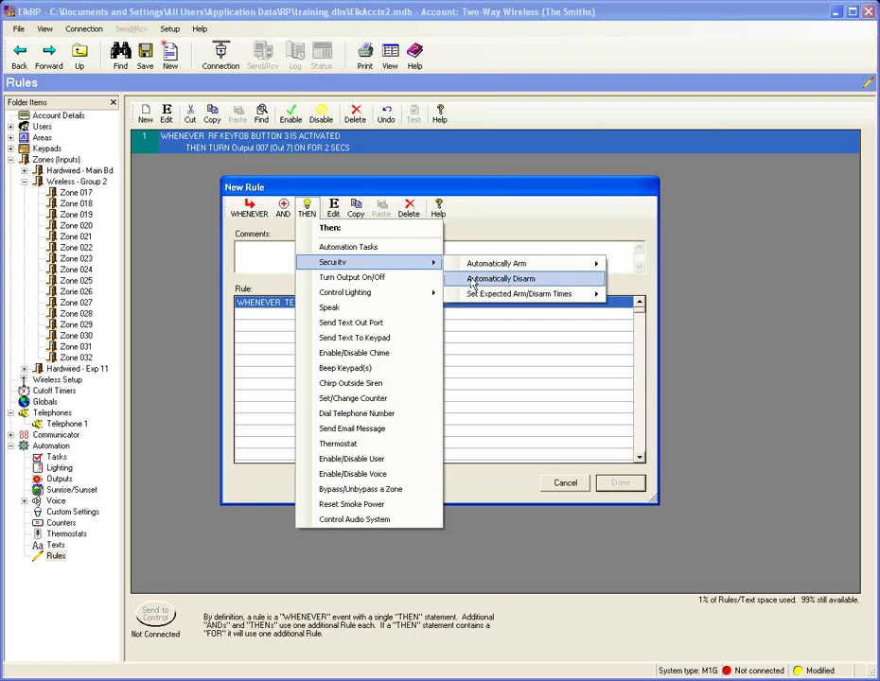
click(360, 277)
click(504, 279)
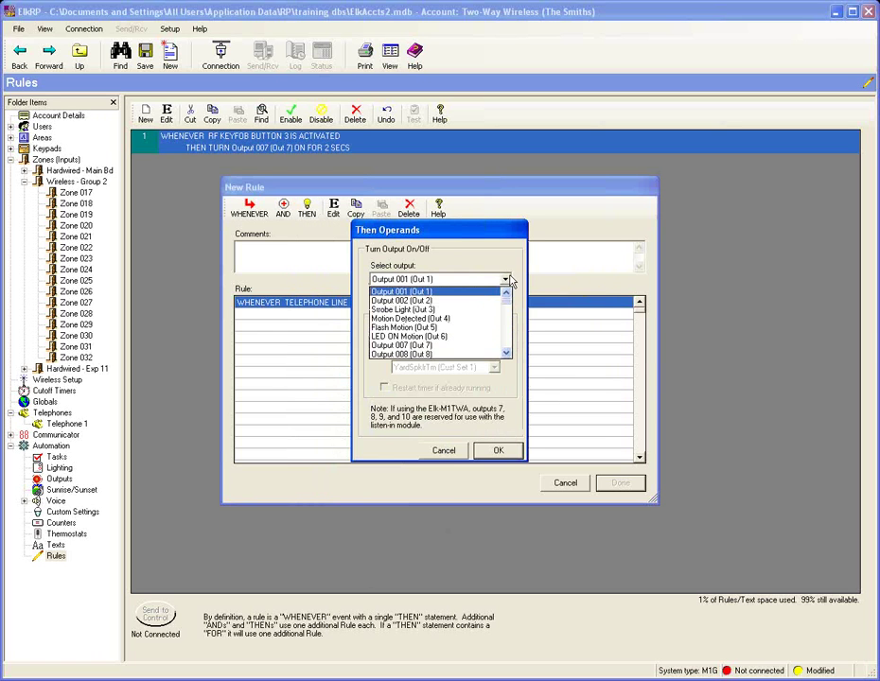
click(464, 328)
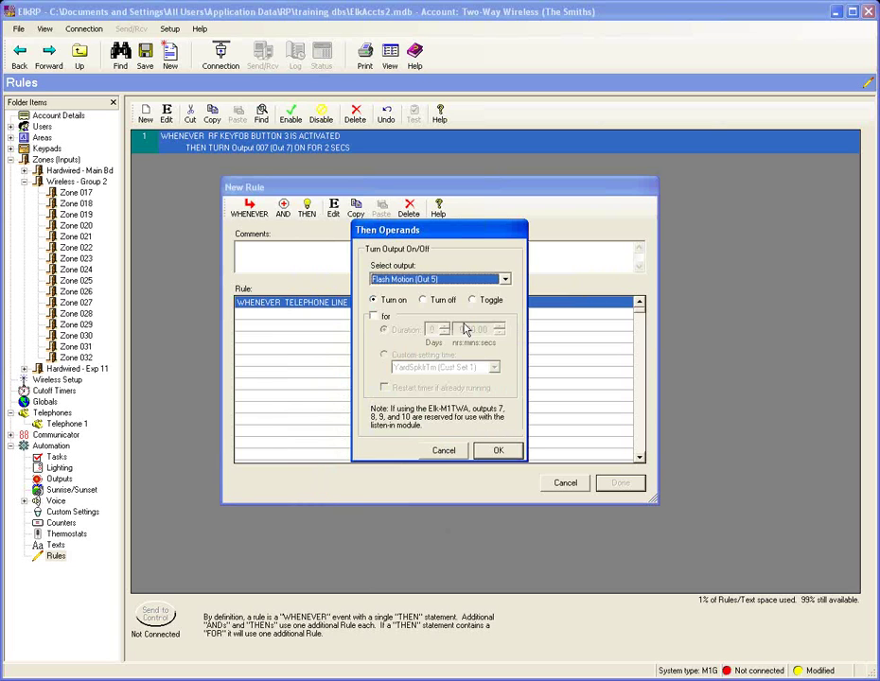
click(373, 316)
click(483, 330)
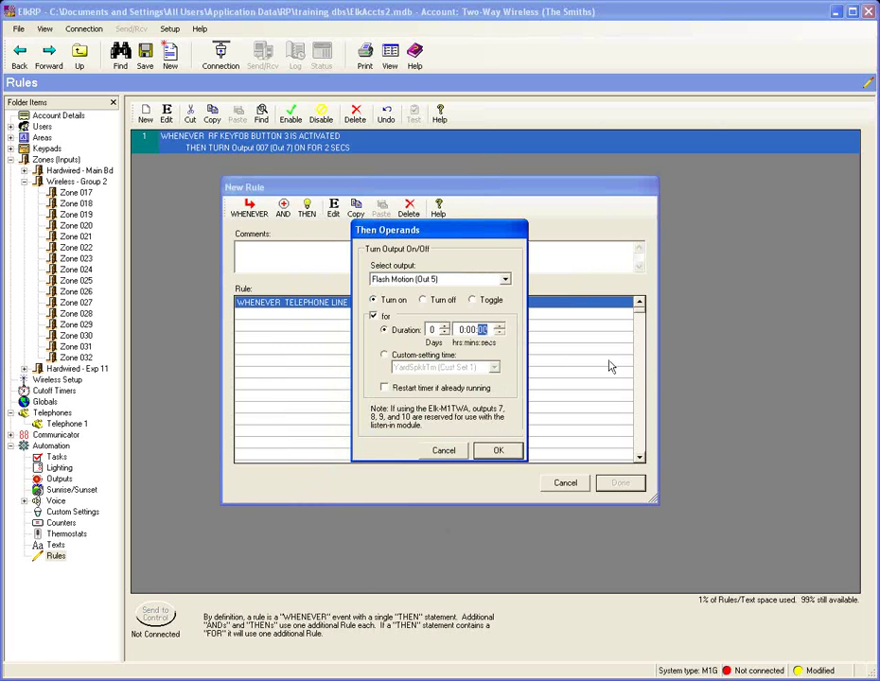
text(15)
click(498, 450)
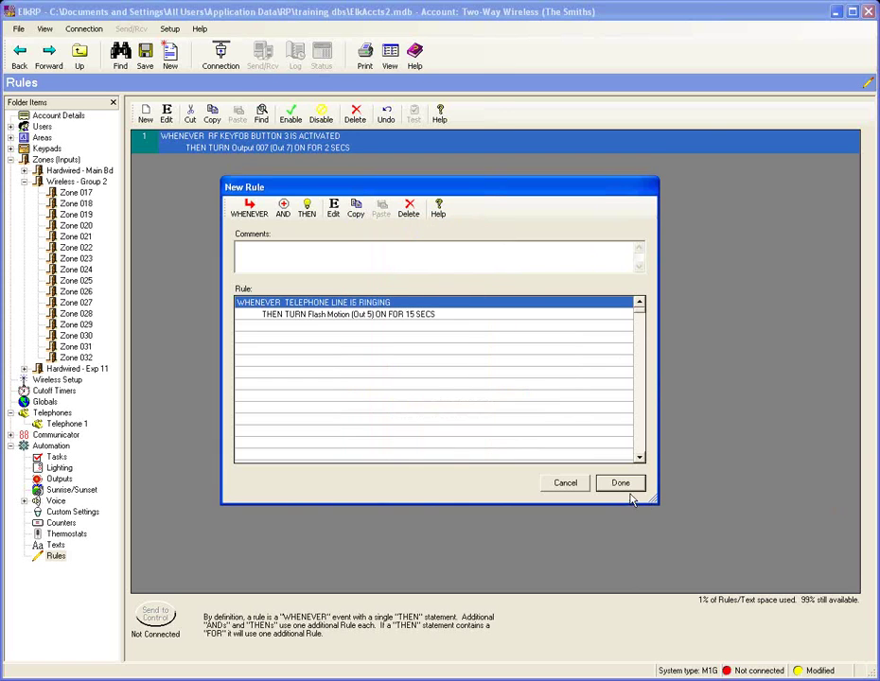
click(622, 483)
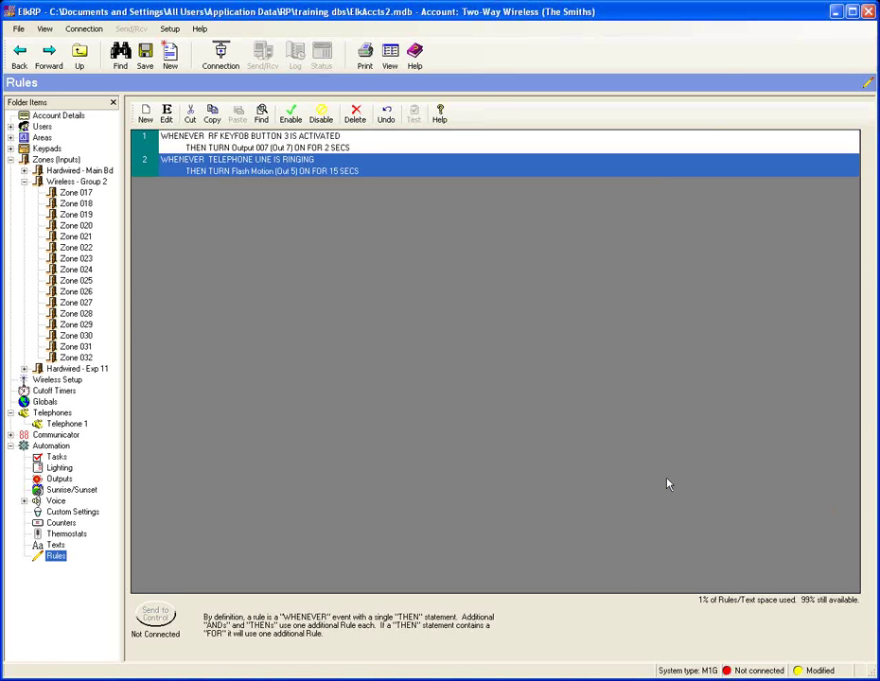